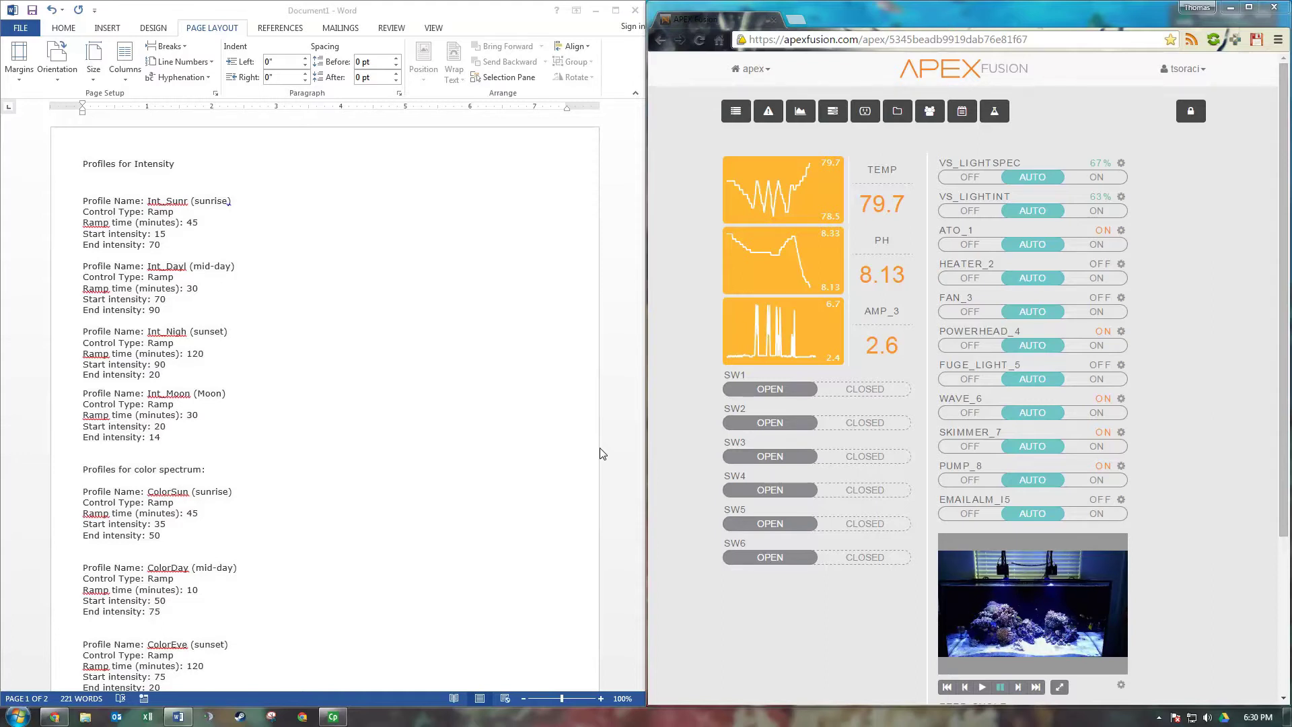
- Review the profile notes, then show the Apex Fusion Profiles page listing Int_Sunr and the pump profiles
click(442, 259)
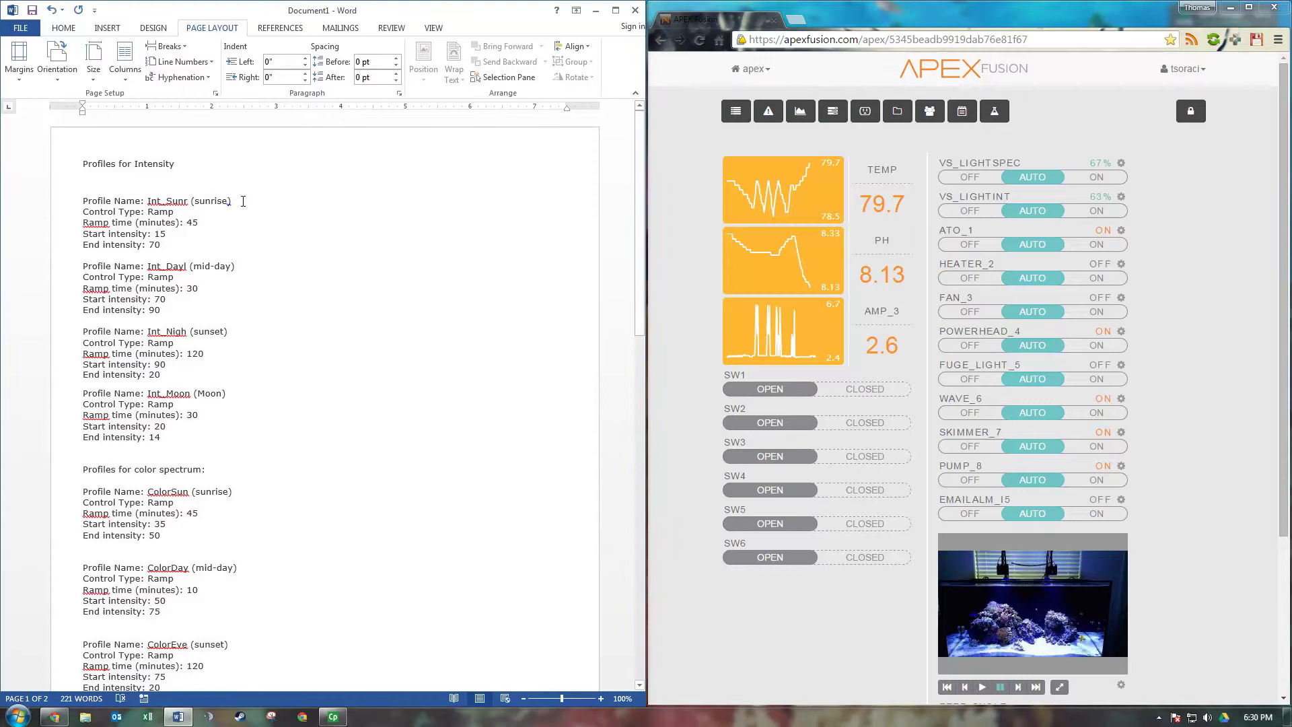
mouse_move(637, 130)
mouse_down()
mouse_move(614, 260)
mouse_move(624, 331)
mouse_move(637, 122)
mouse_move(638, 293)
mouse_move(640, 115)
mouse_up()
drag(644, 288, 644, 374)
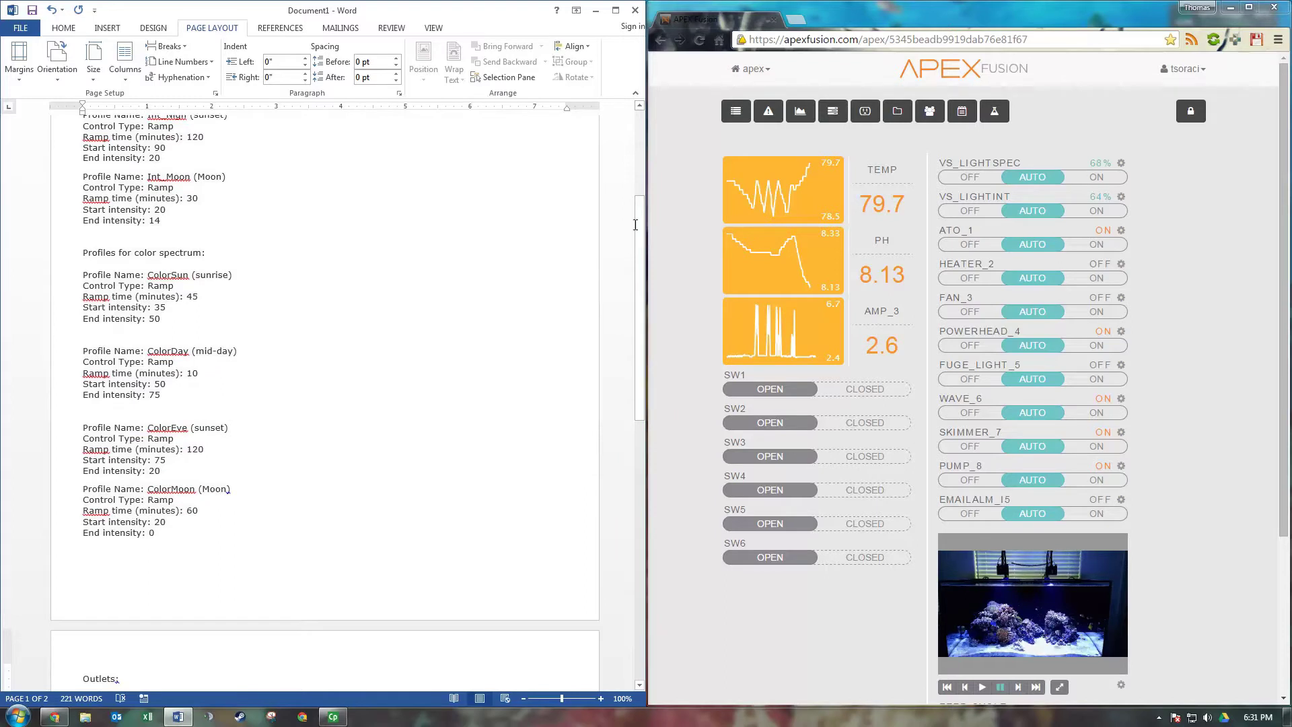
drag(635, 225, 630, 336)
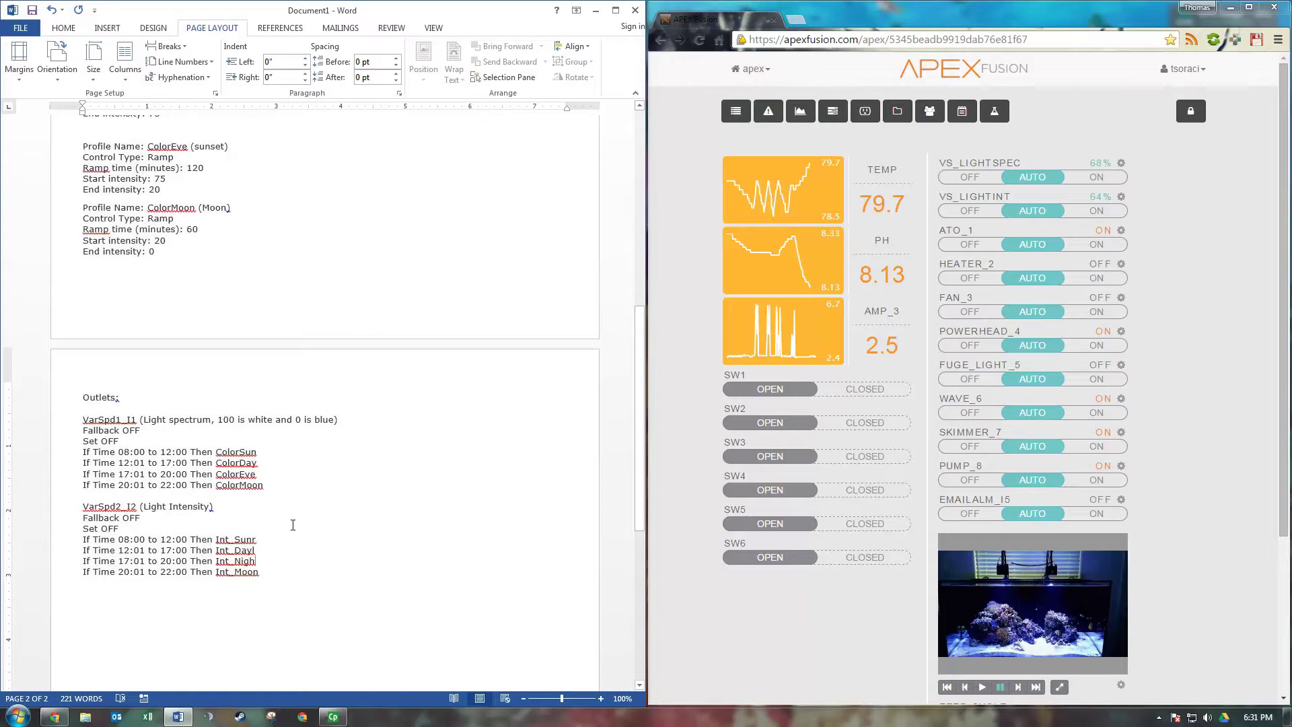
drag(640, 371, 635, 154)
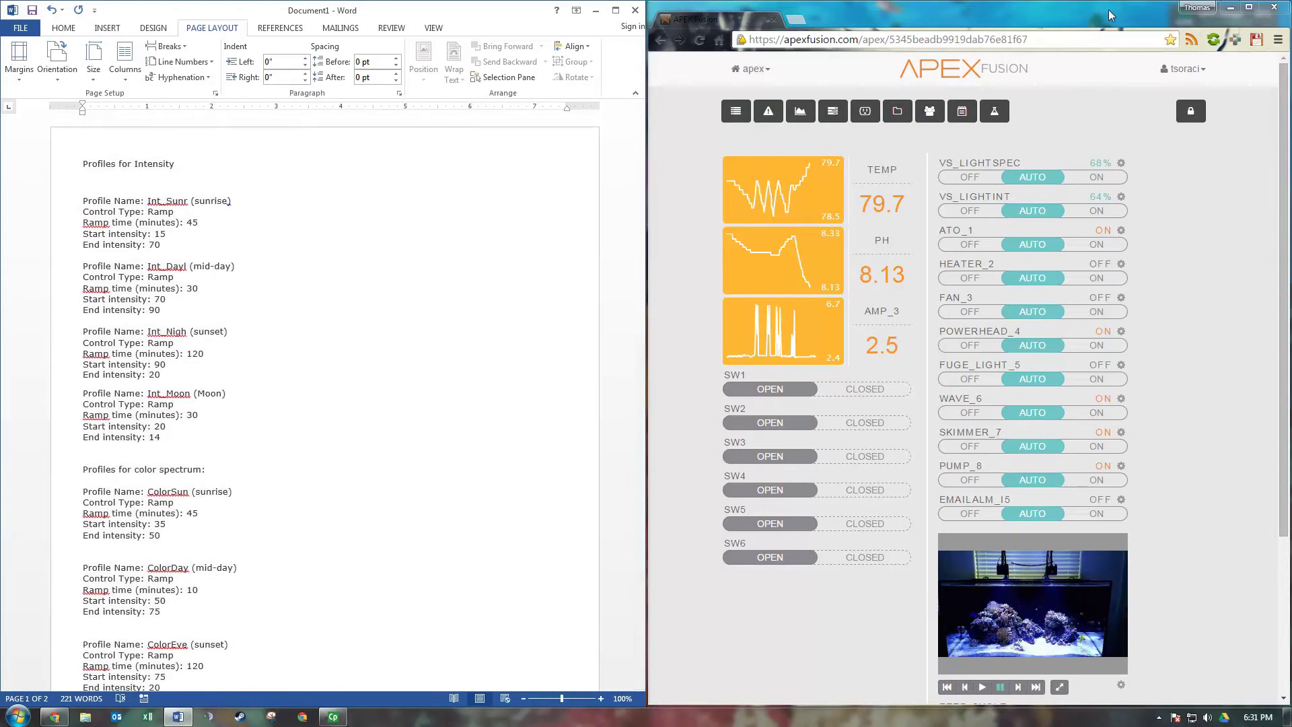
click(1100, 42)
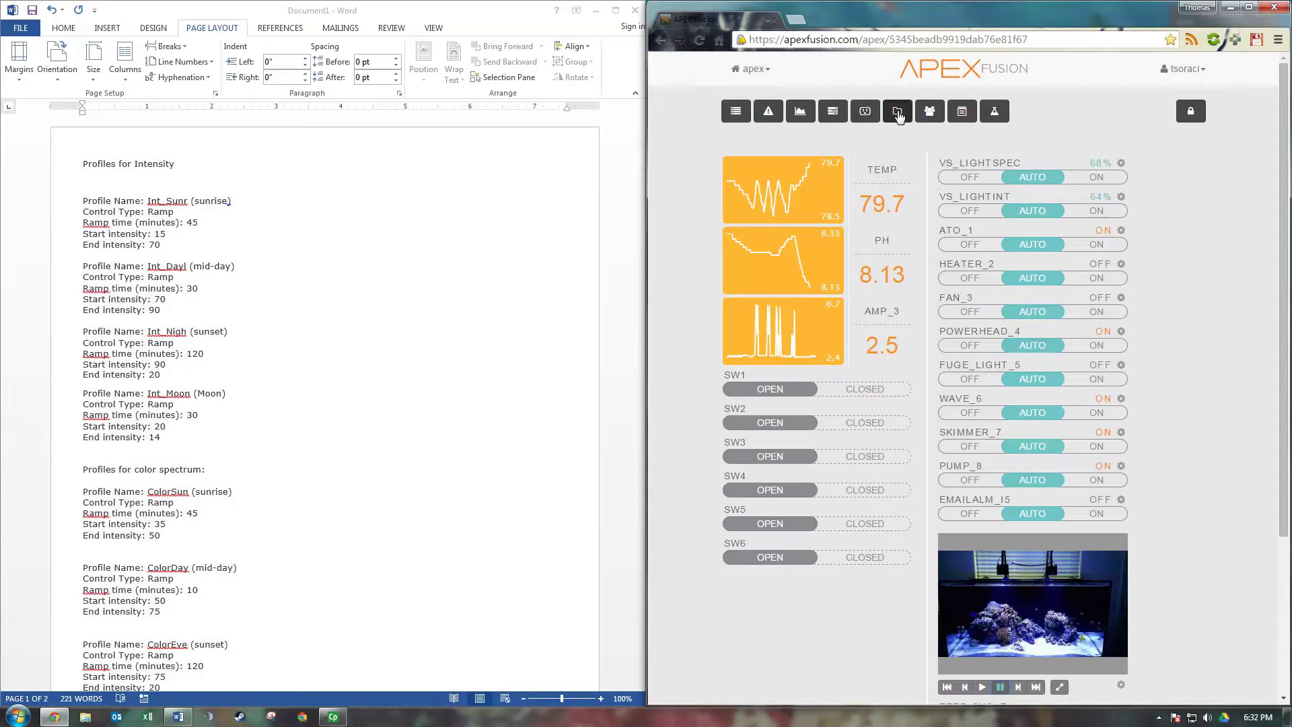
click(898, 113)
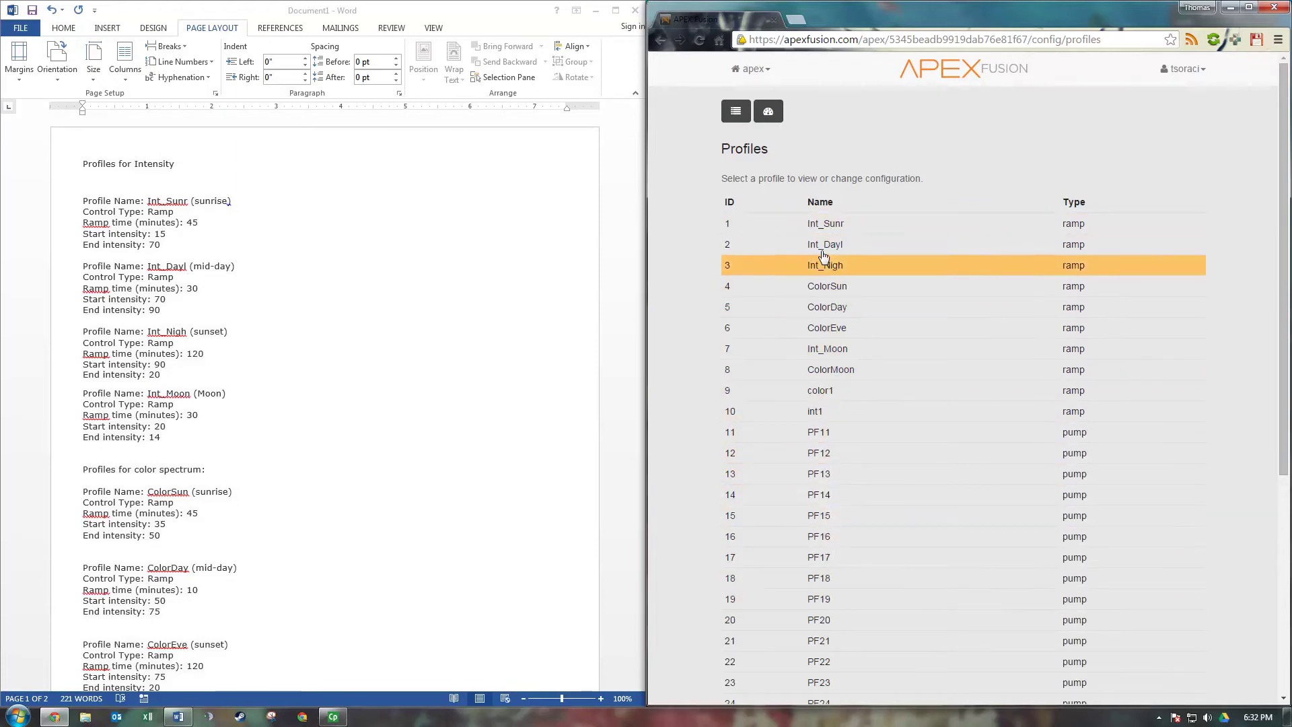
- Give Int_Sunr Ramp Time 45, Start 15, End 70, and send it to the Apex
click(854, 225)
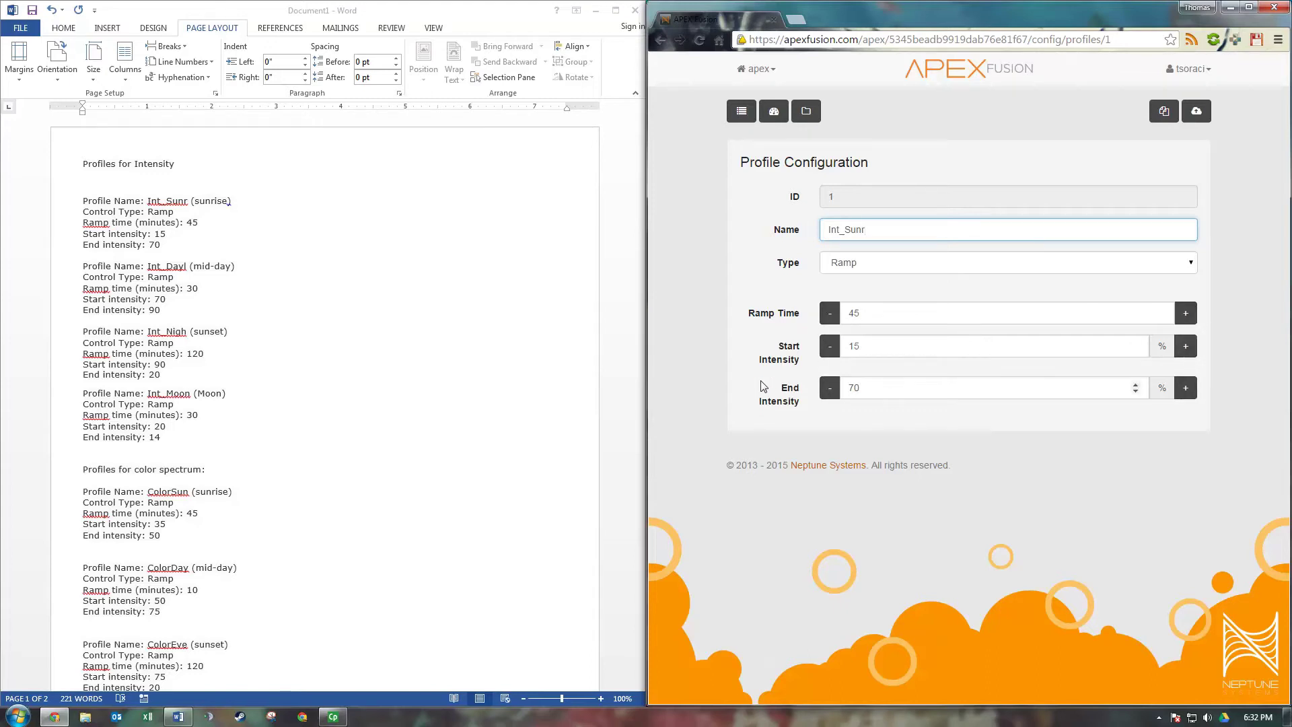
click(896, 313)
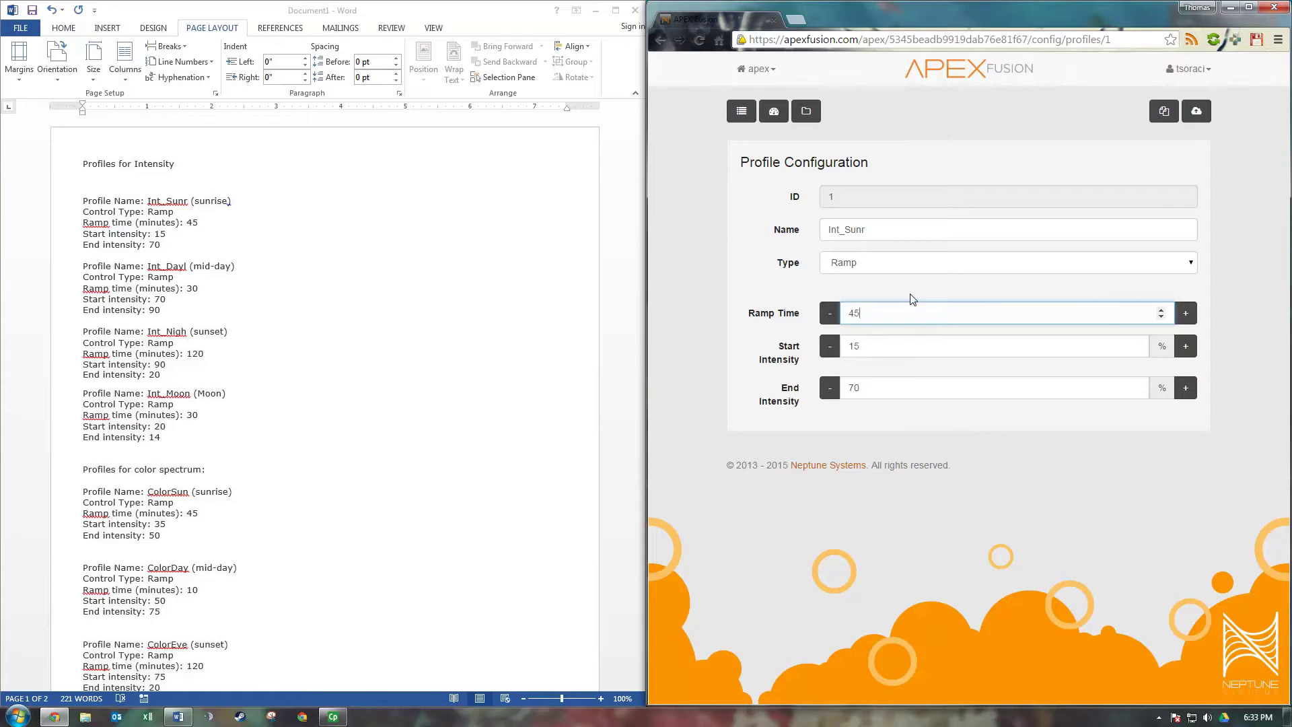
click(1197, 112)
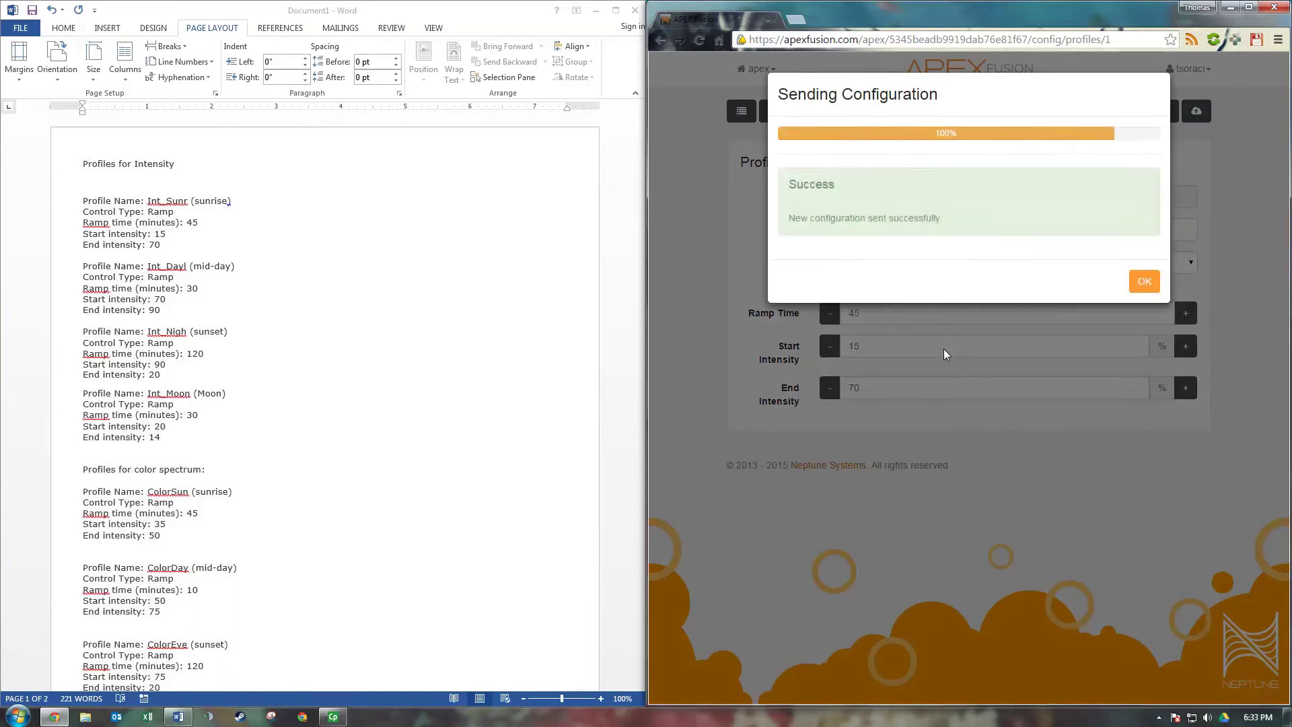
click(1144, 282)
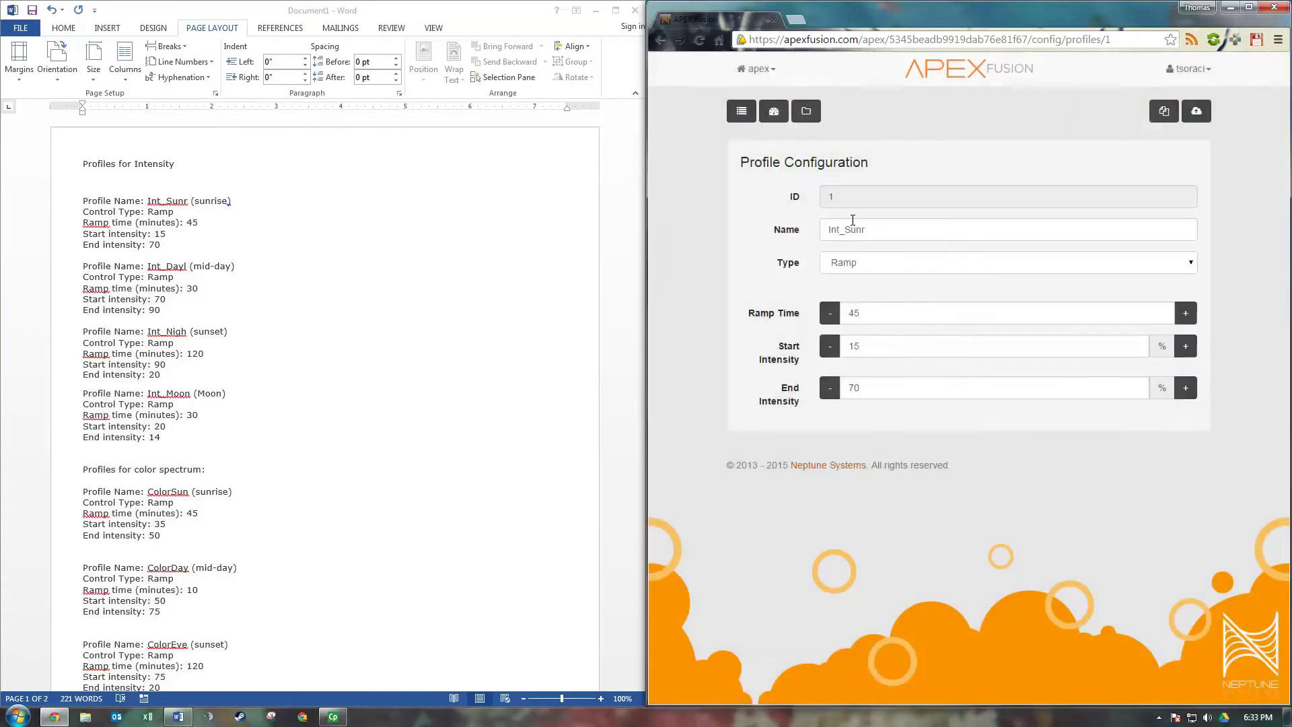
click(810, 110)
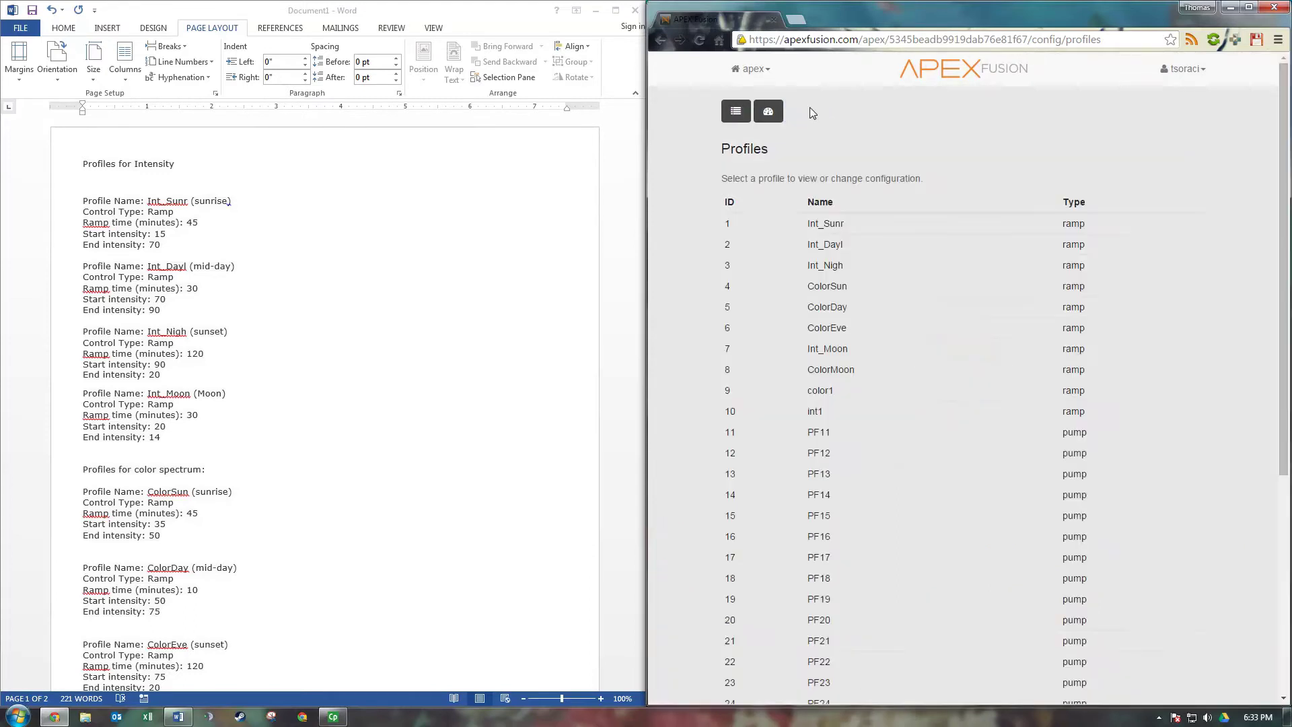
click(827, 246)
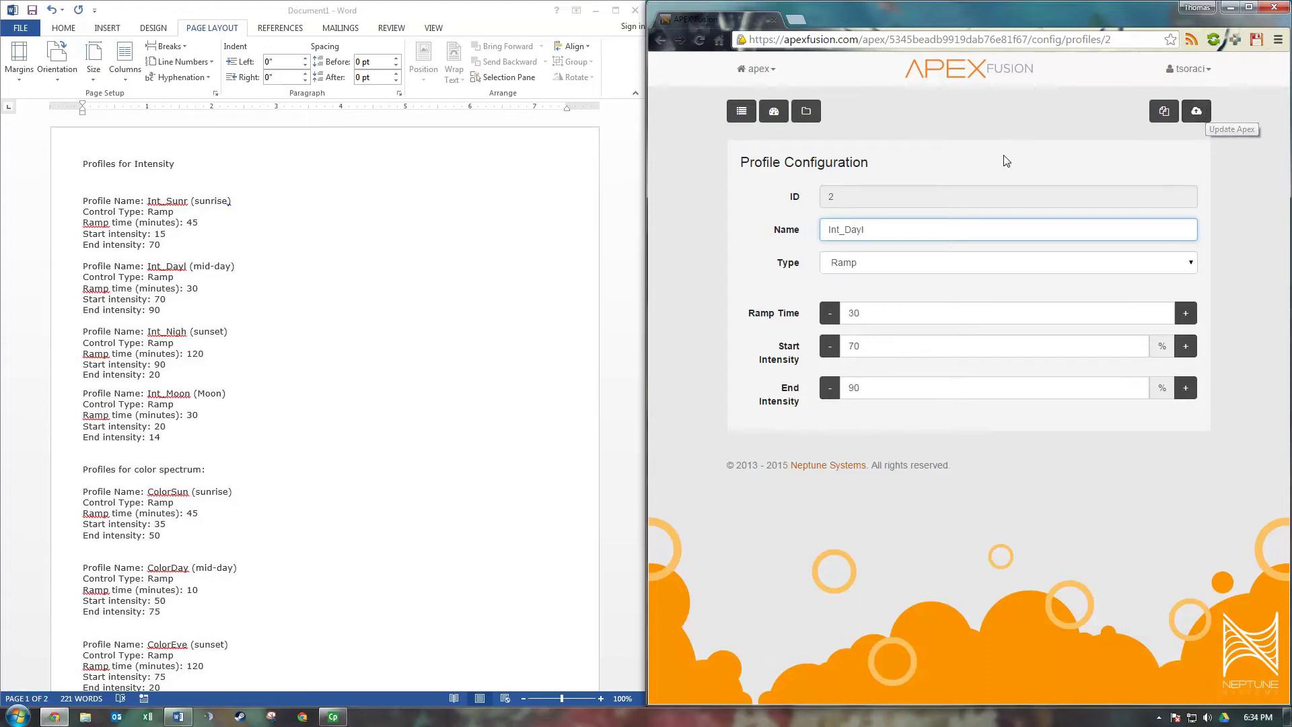
click(807, 113)
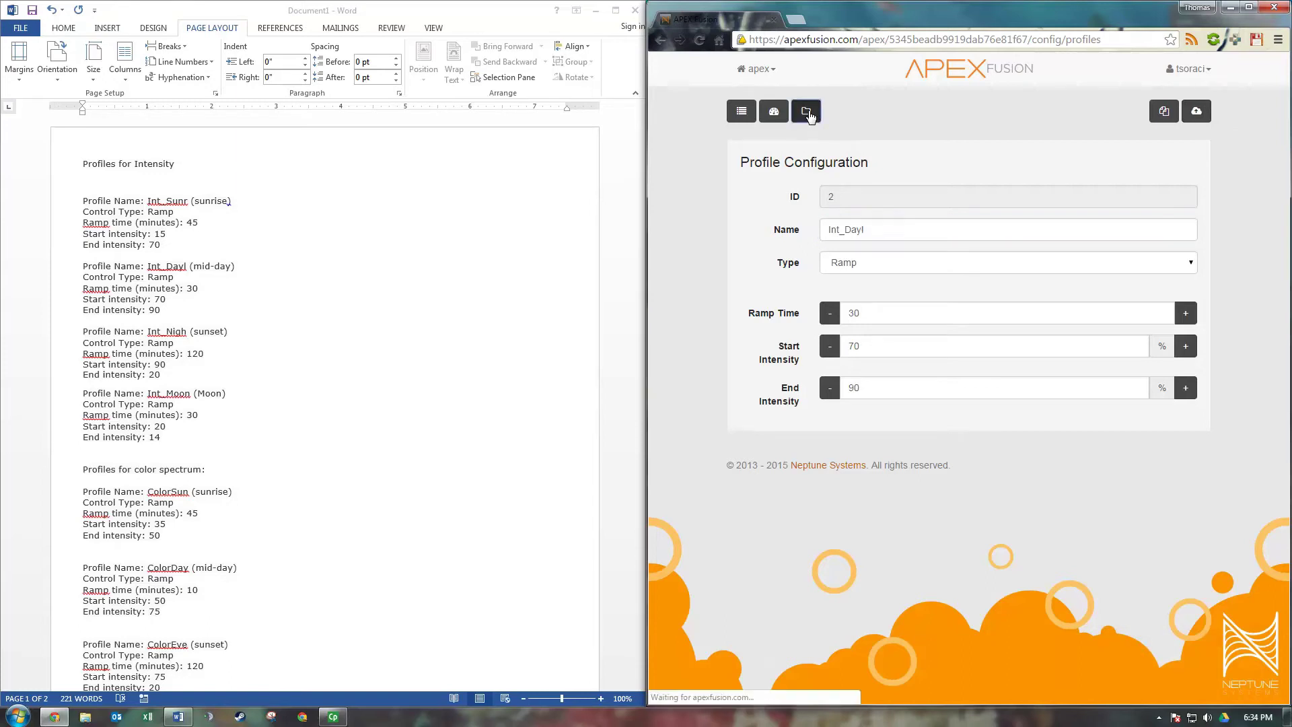
click(836, 268)
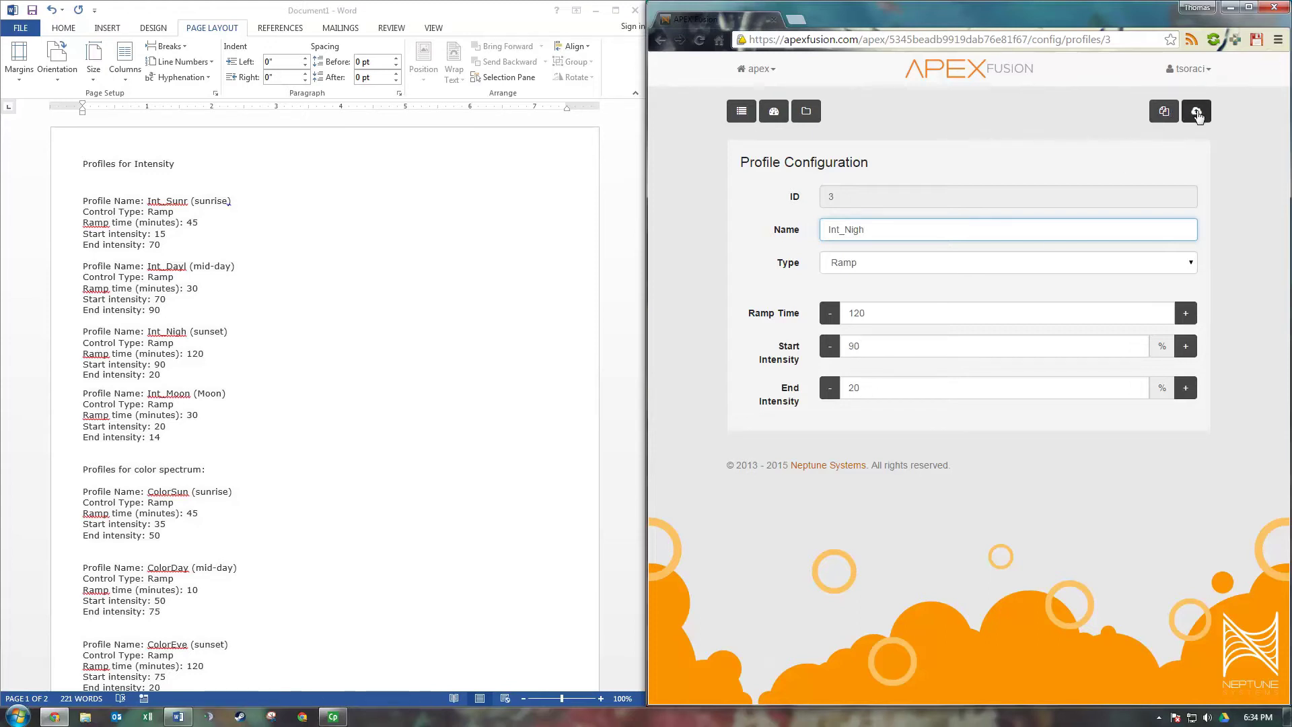
click(806, 113)
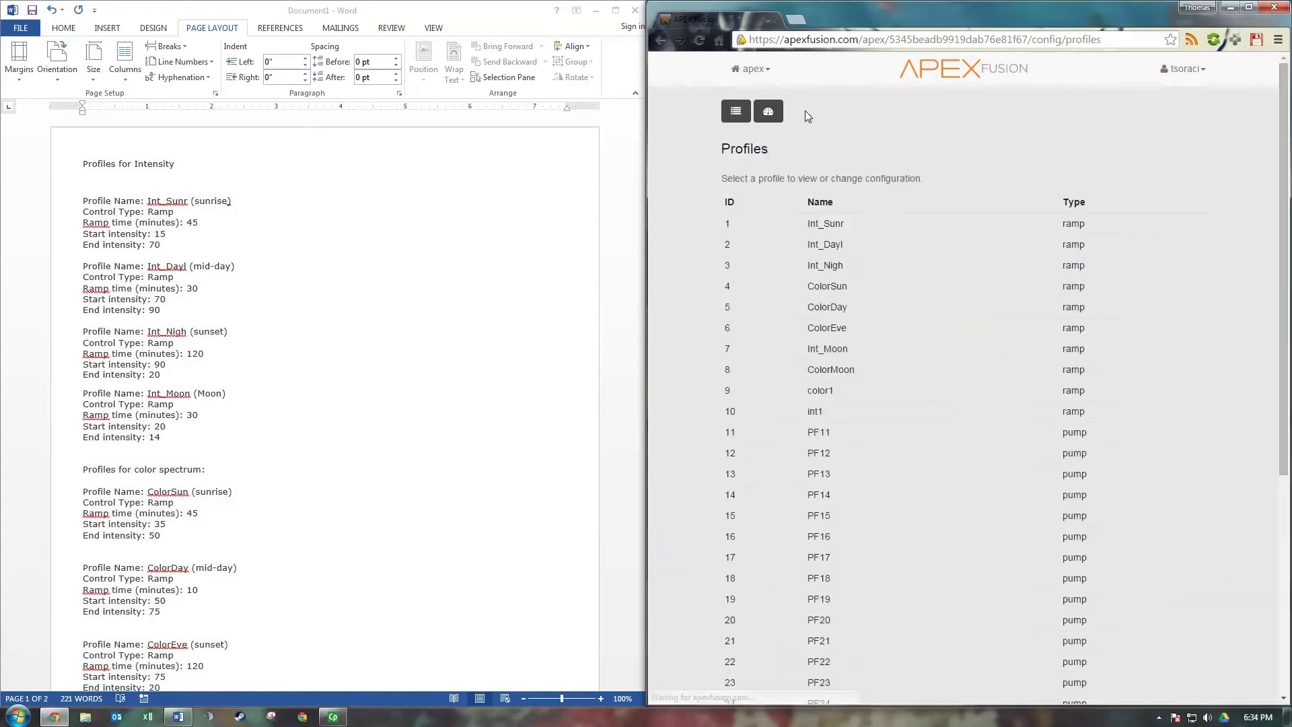
click(837, 351)
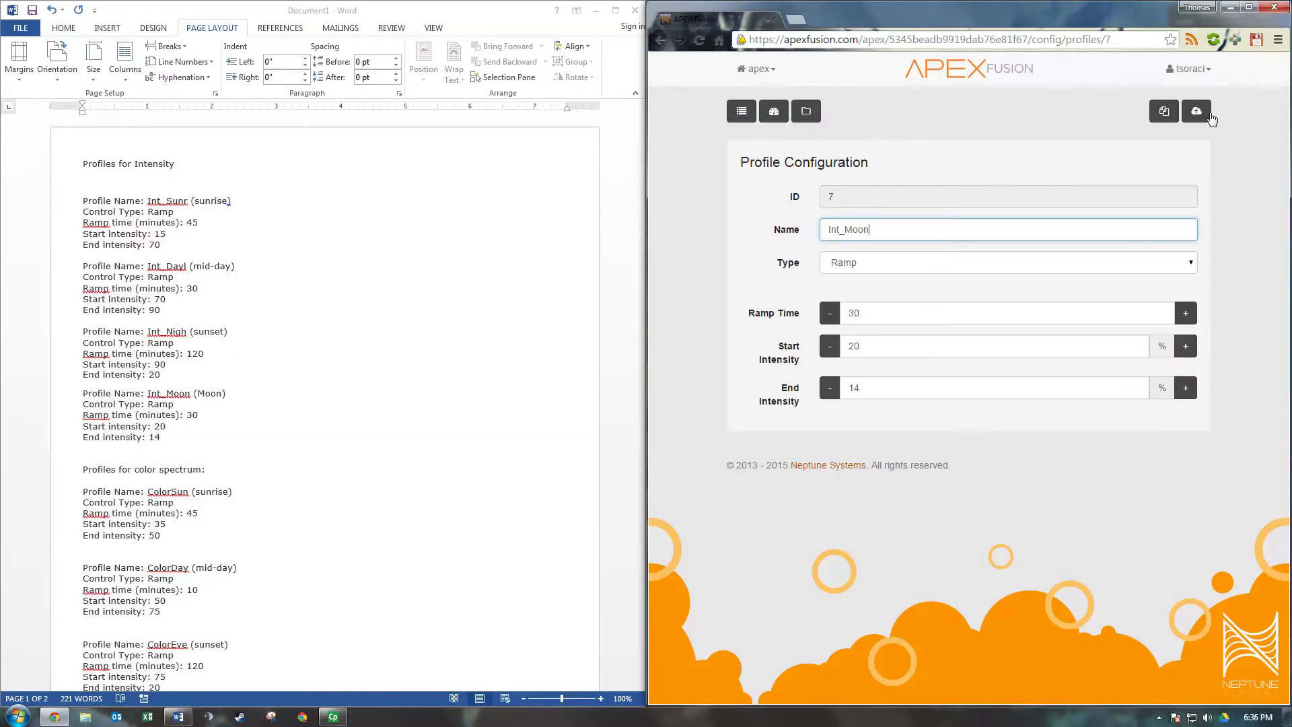
click(808, 110)
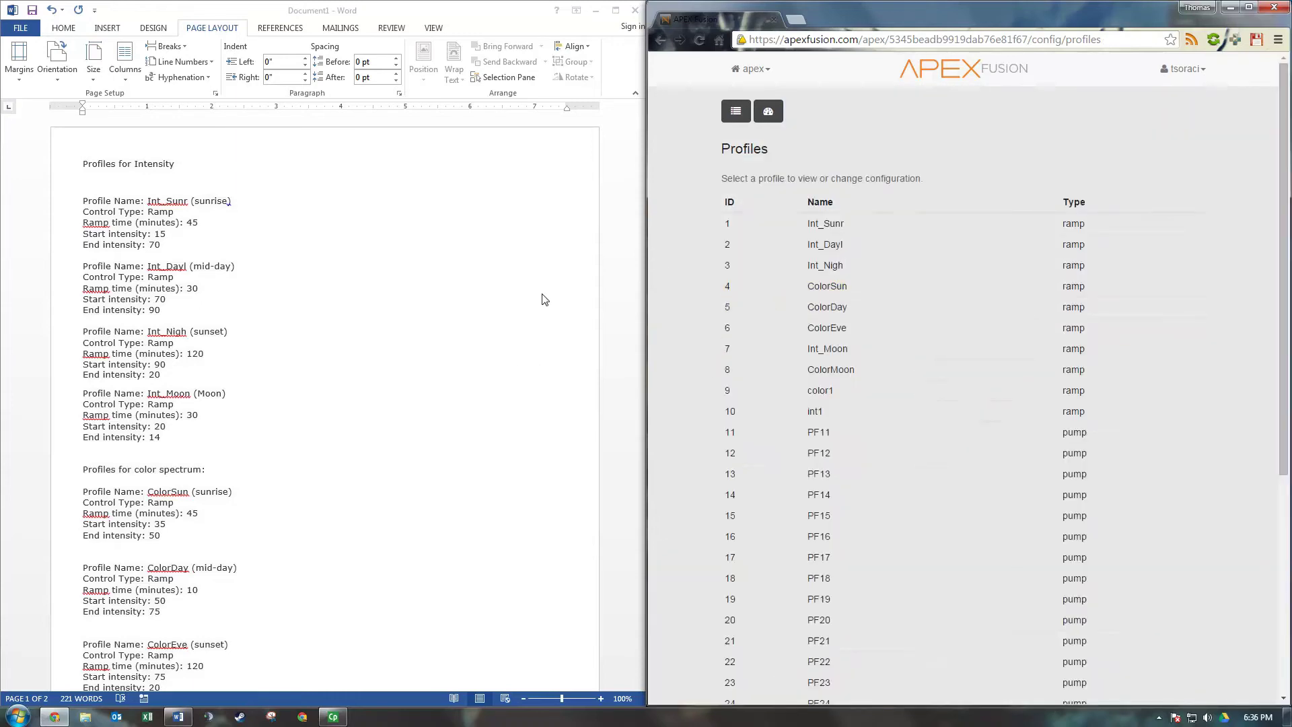
click(221, 473)
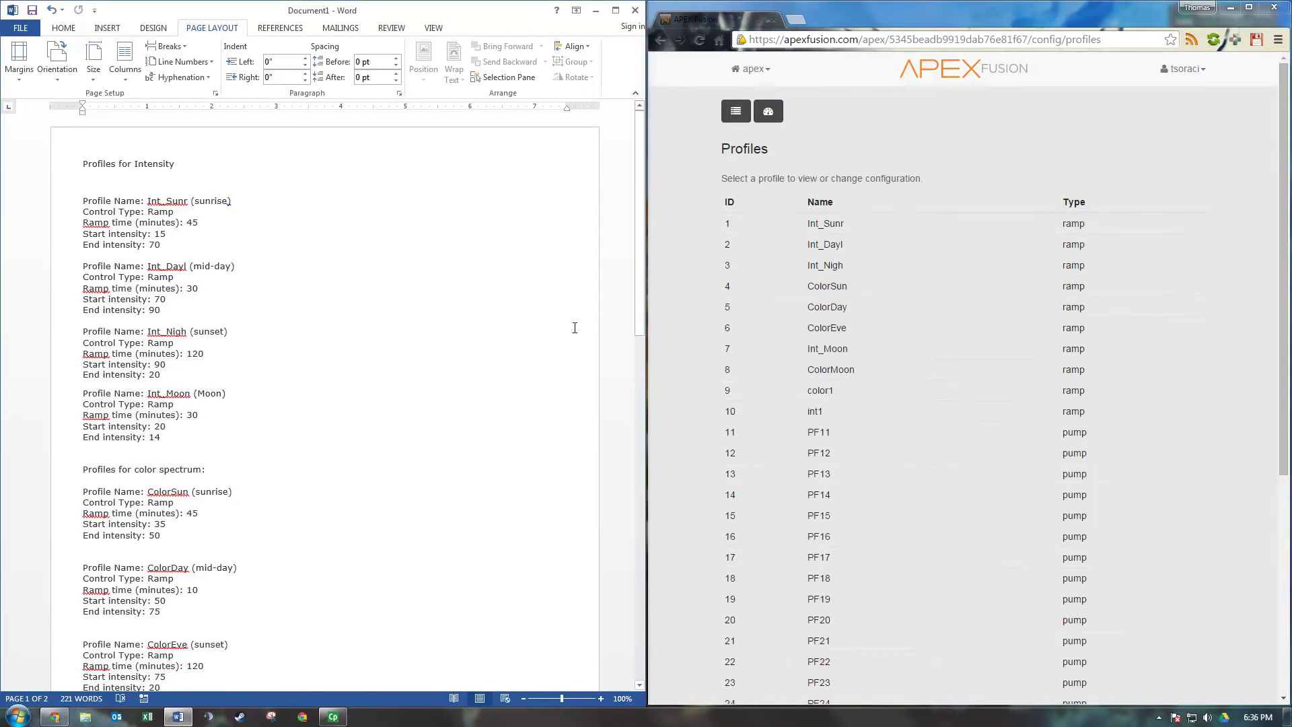
drag(638, 214, 637, 248)
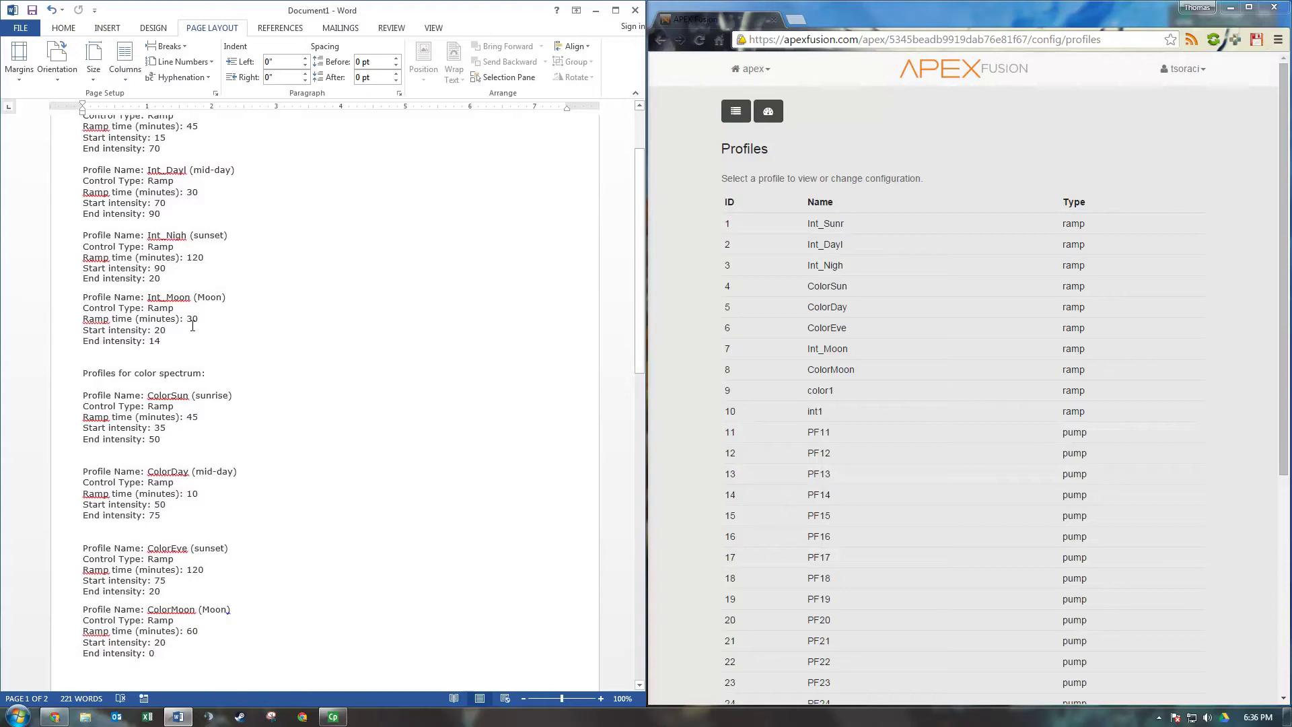
mouse_move(640, 274)
mouse_down()
mouse_move(640, 249)
mouse_move(635, 273)
mouse_up()
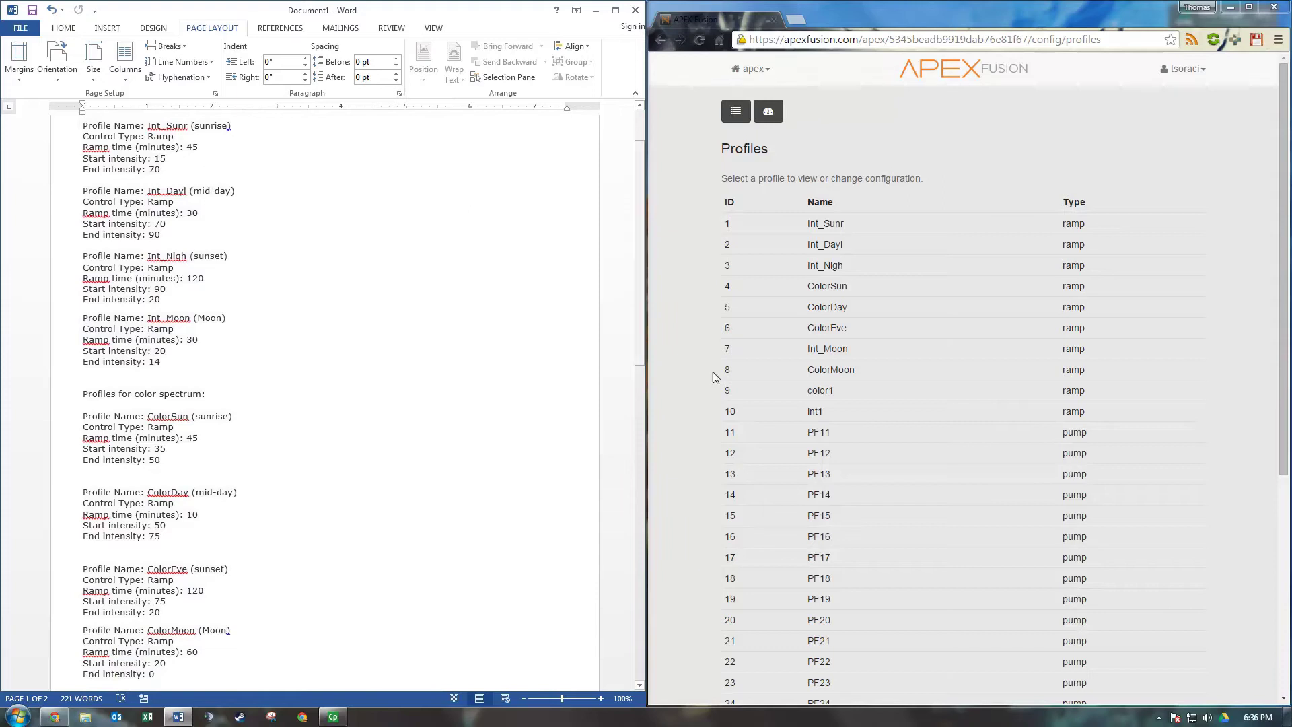
- Open the ColorSun profile (45-minute ramp, 35 to 50) and return focus to the notes document
click(831, 293)
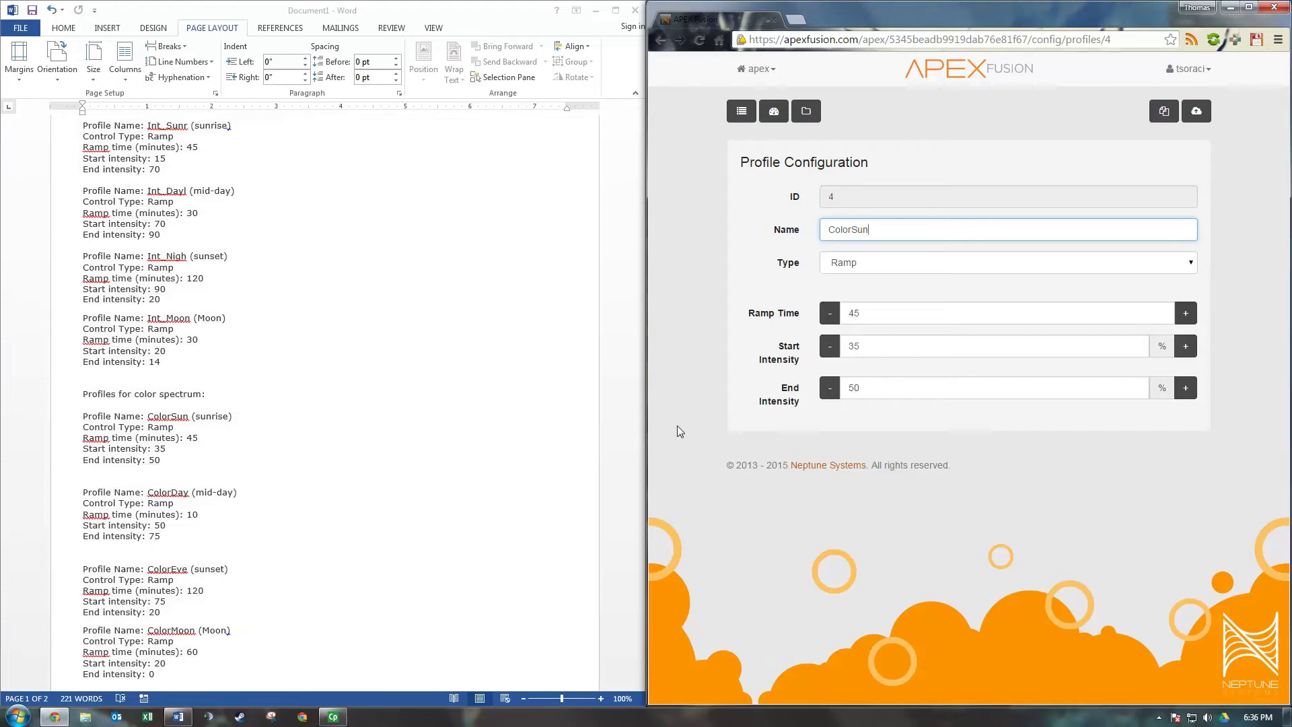
click(471, 329)
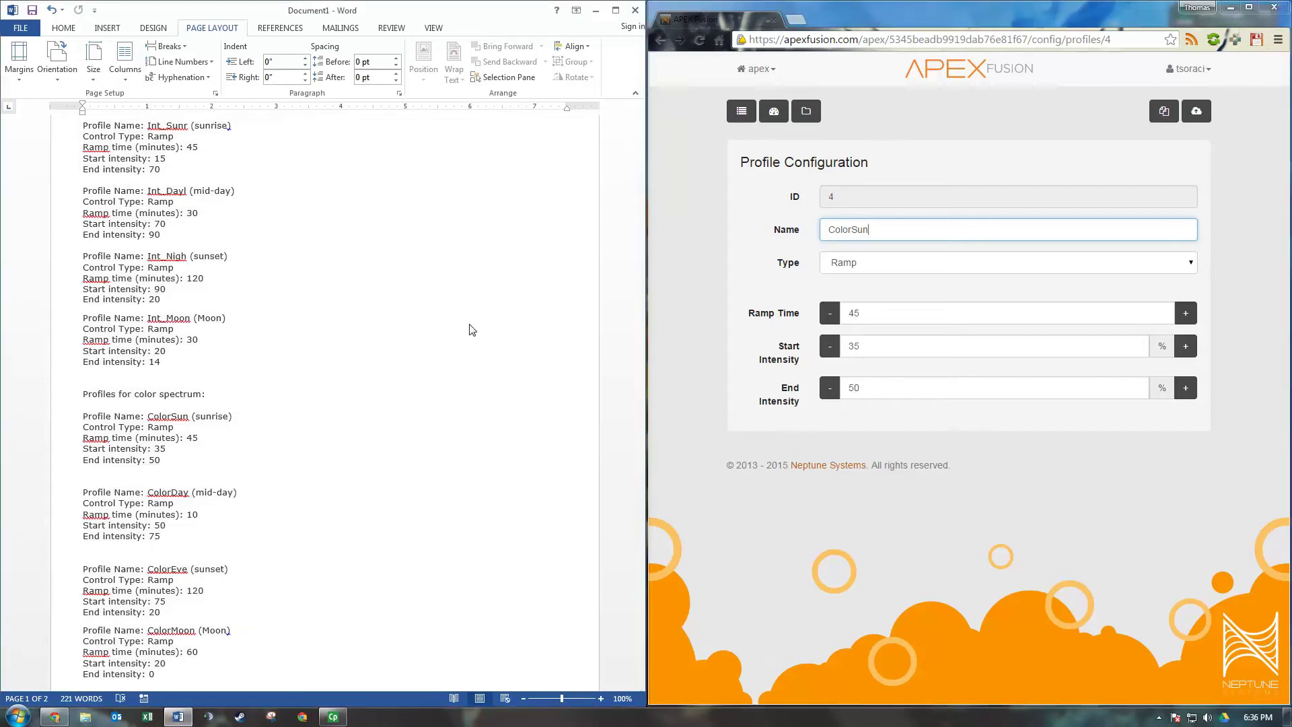
scroll(437, 303, up, 1)
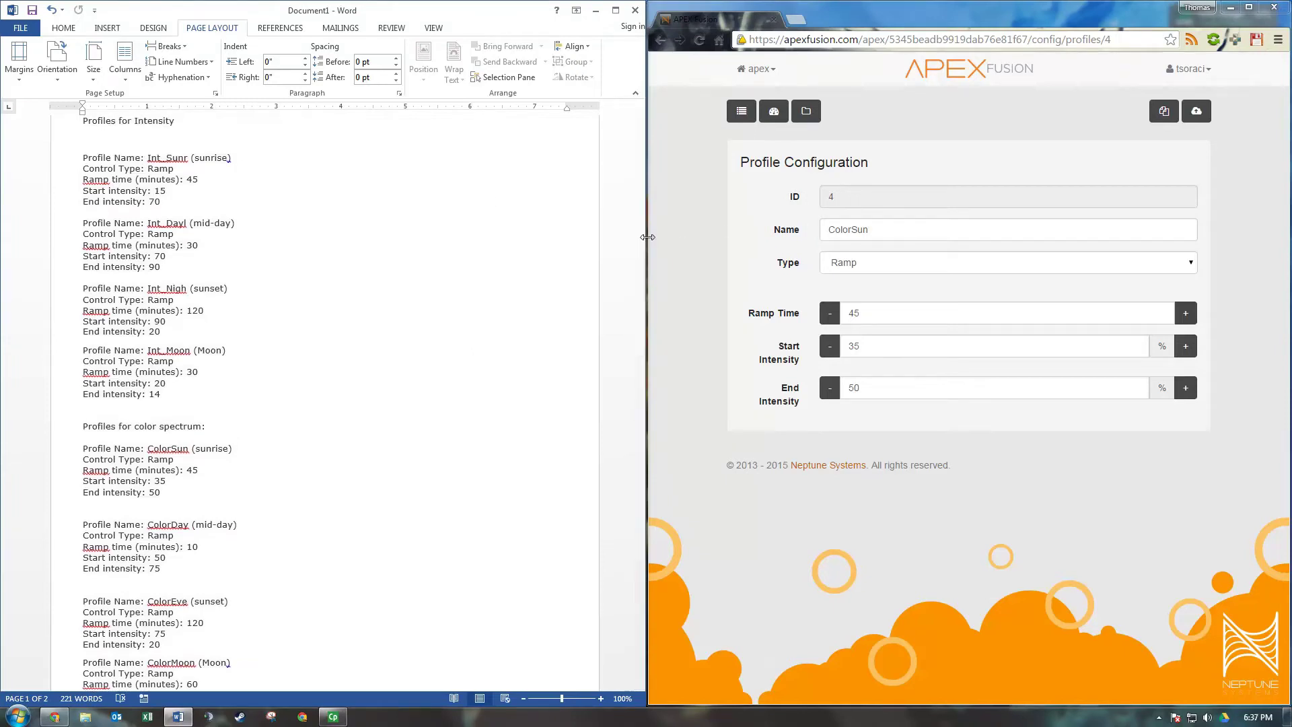
- Match ColorSun's 45-minute ramp from 35 to 50 against the notes, then go back to Profiles
drag(645, 237, 648, 245)
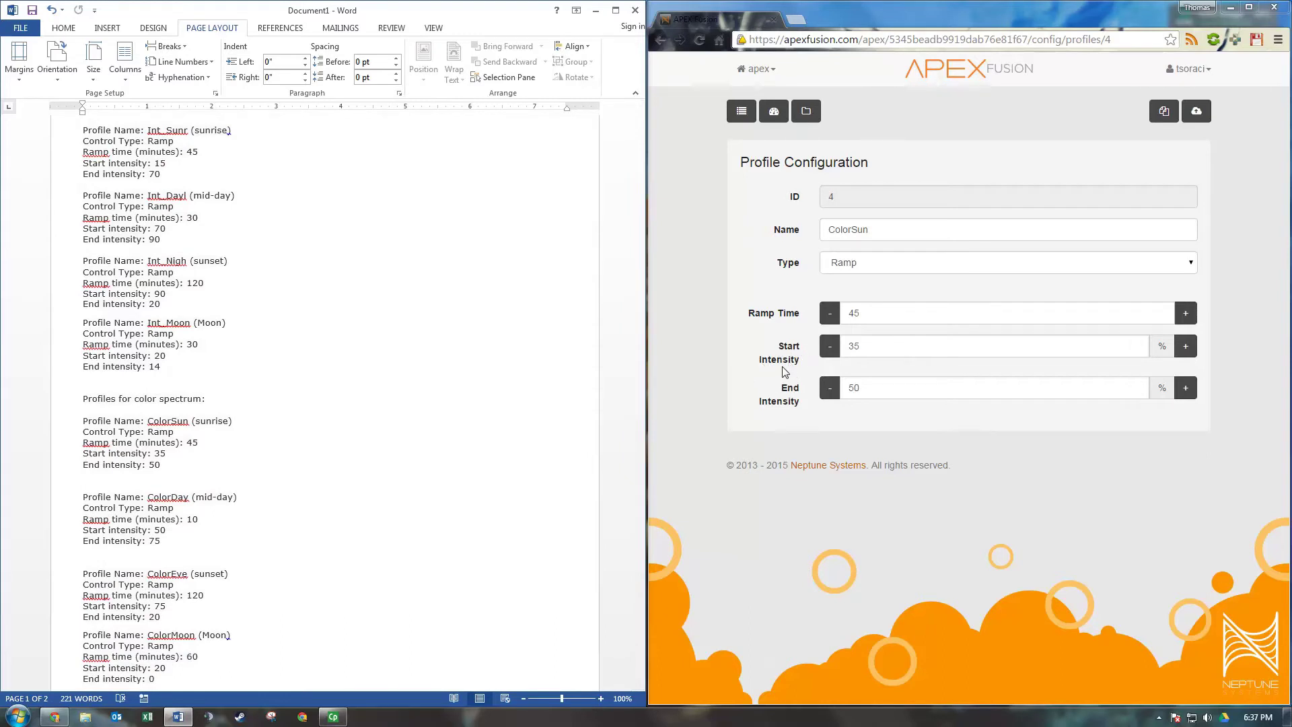
click(541, 320)
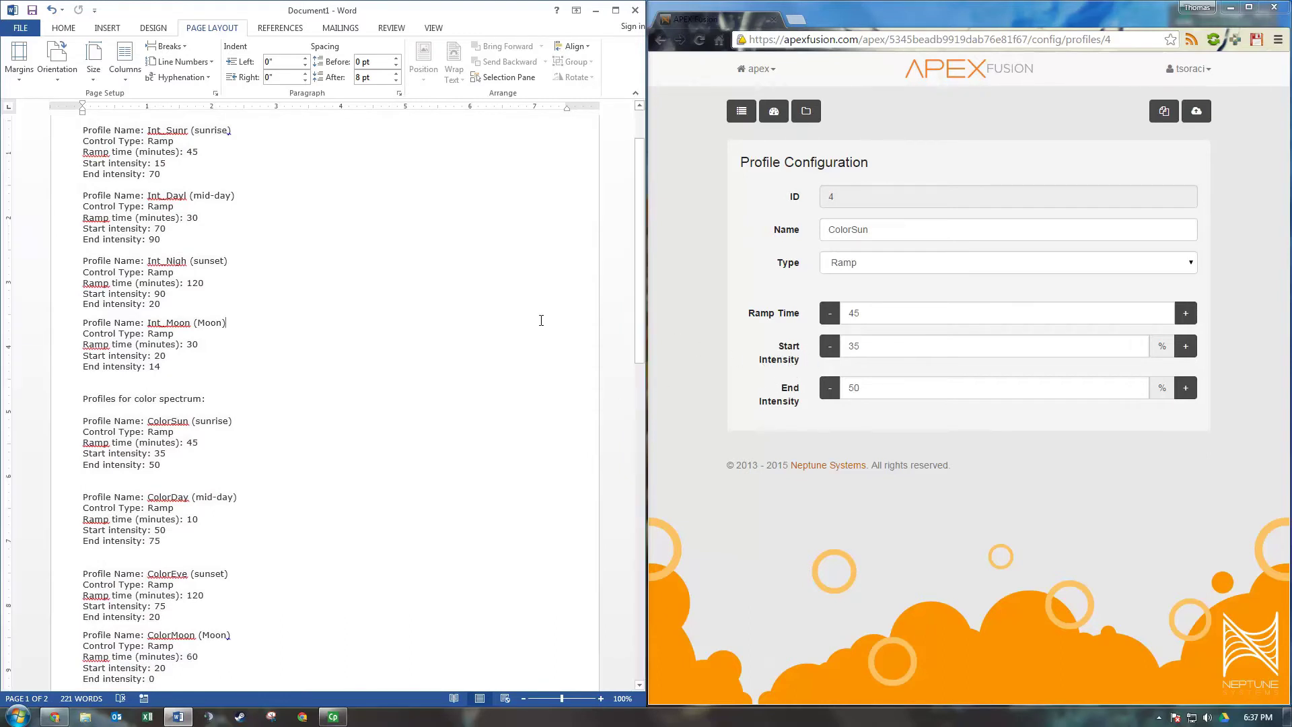
drag(637, 293, 641, 299)
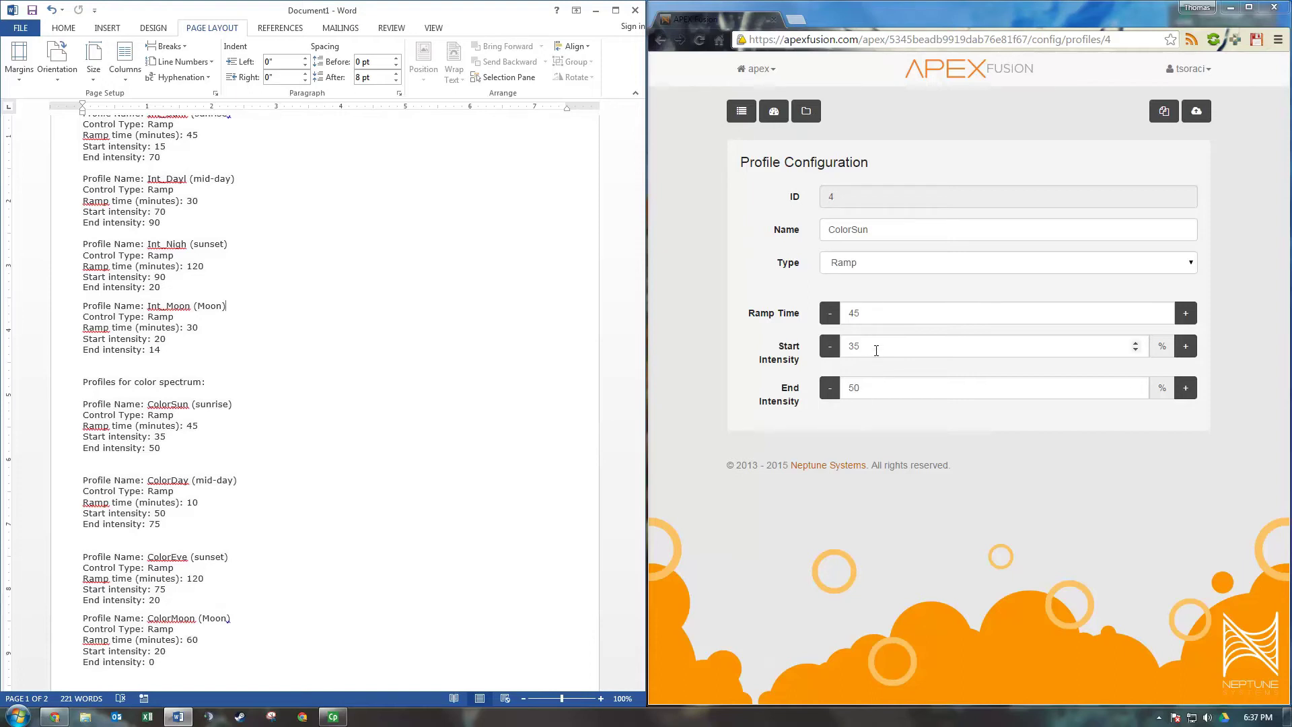
key(Return)
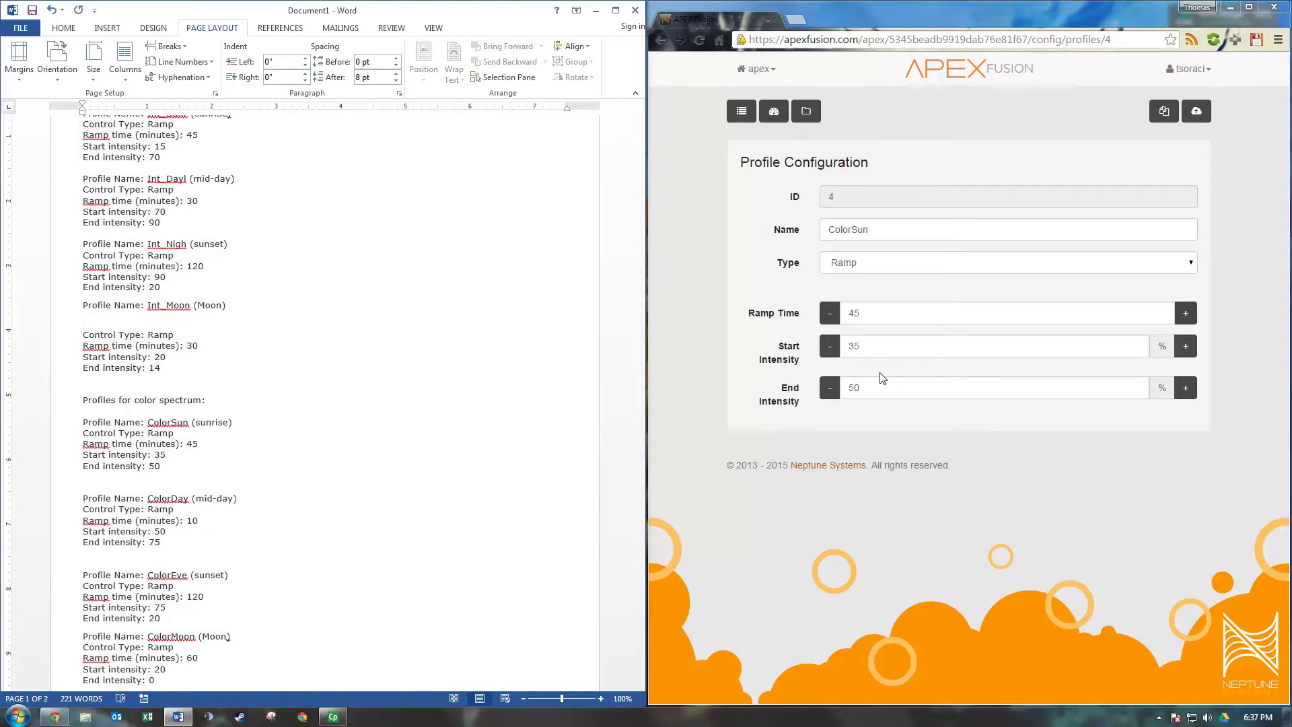
key(BackSpace)
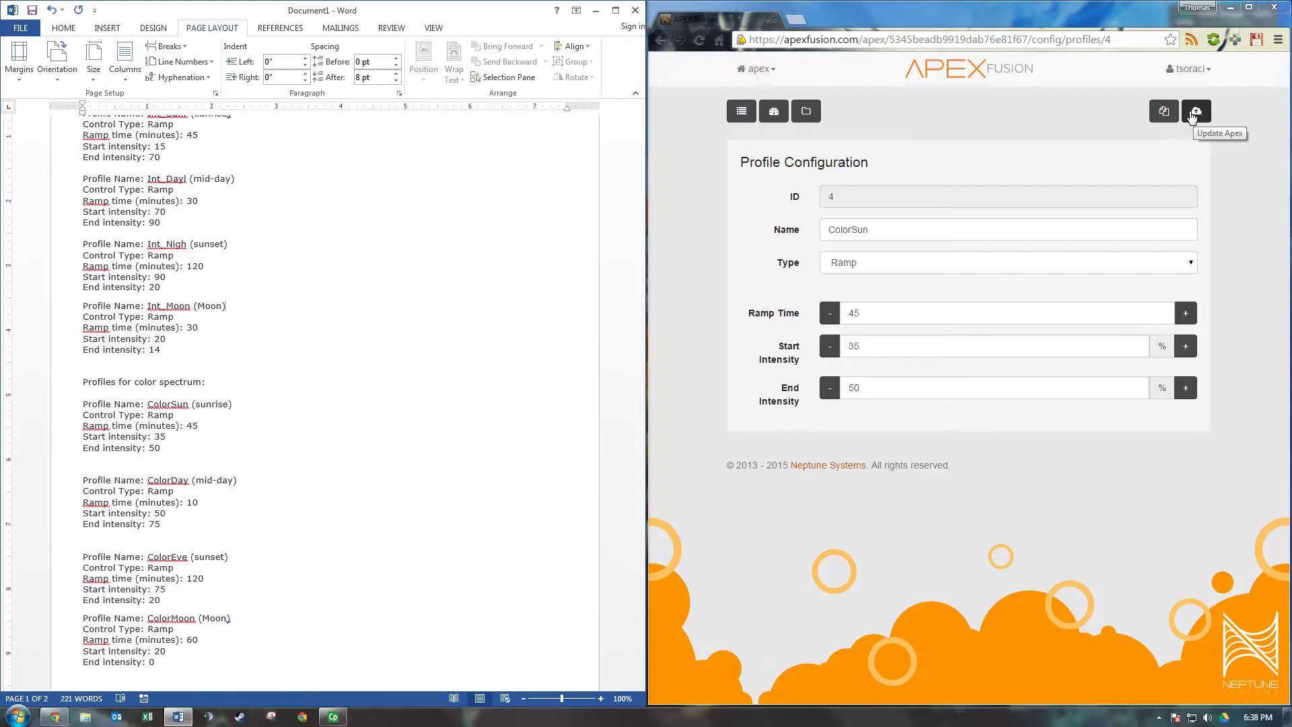
click(810, 111)
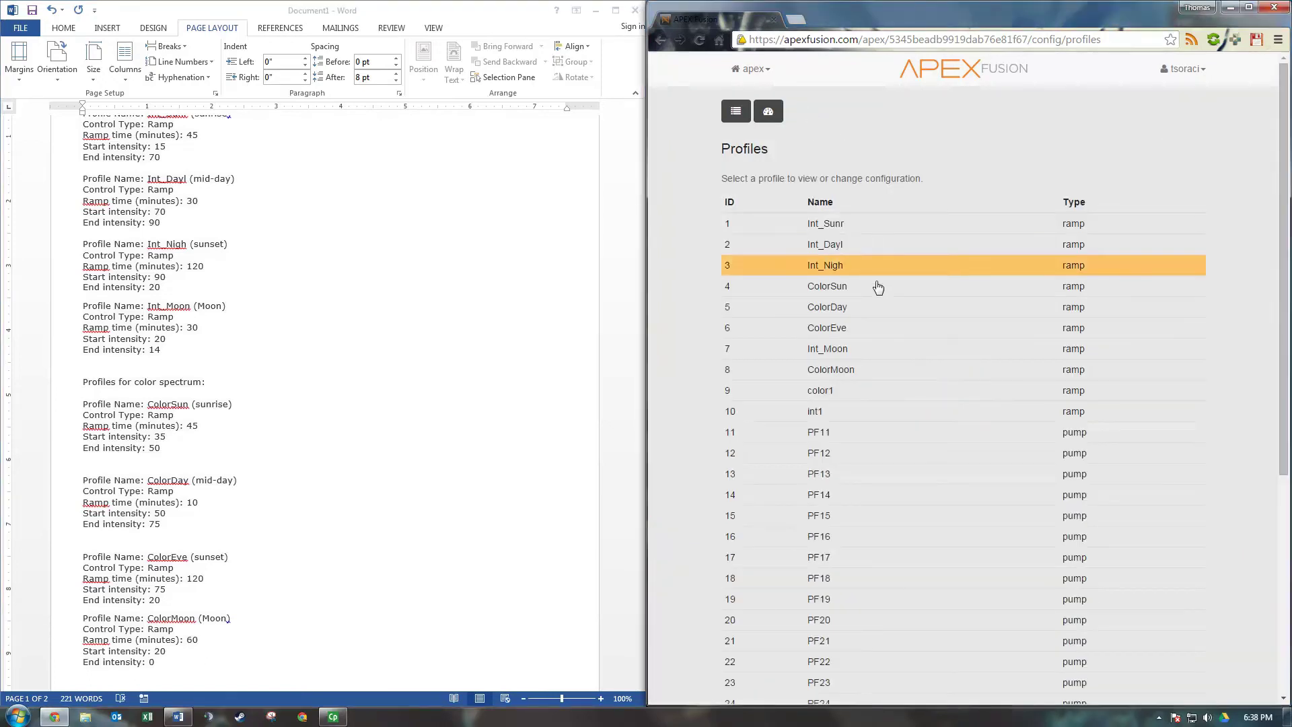
- Give ColorDay a 10-minute ramp from 50 to 75 and go back to the Profiles list
click(847, 308)
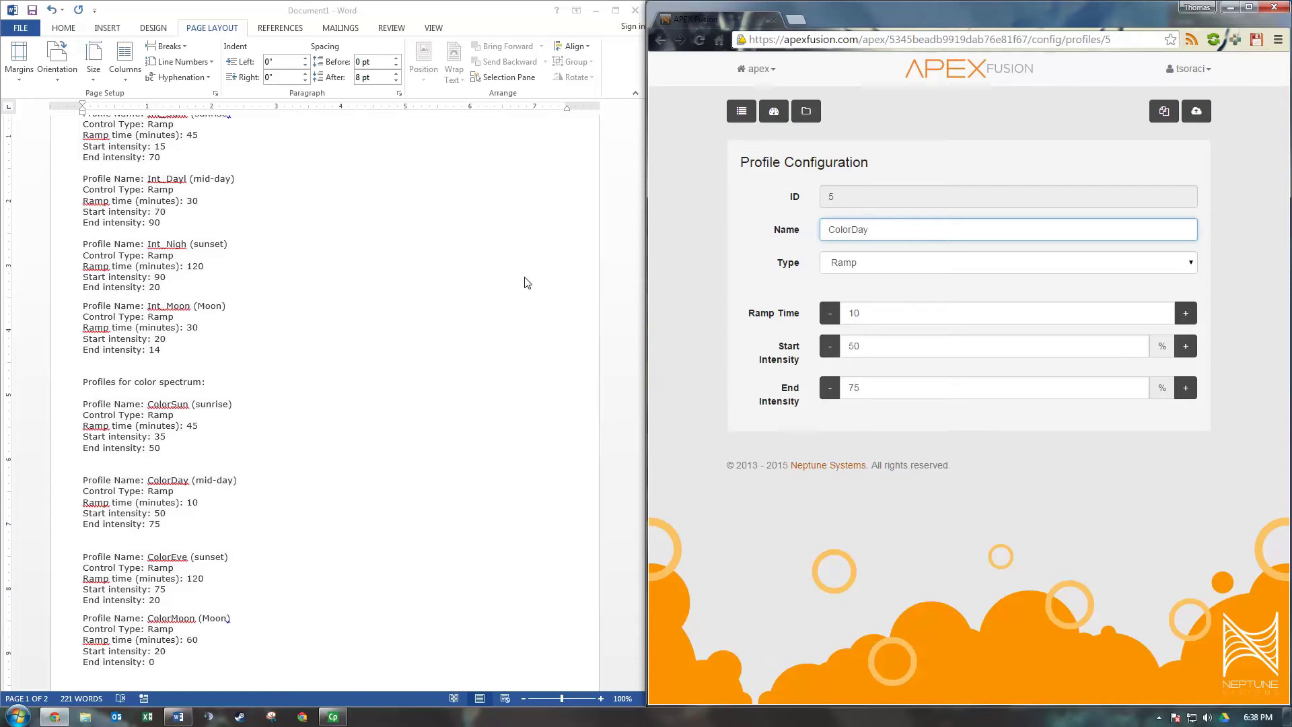
mouse_move(639, 285)
mouse_down()
mouse_move(640, 304)
mouse_move(642, 293)
mouse_up()
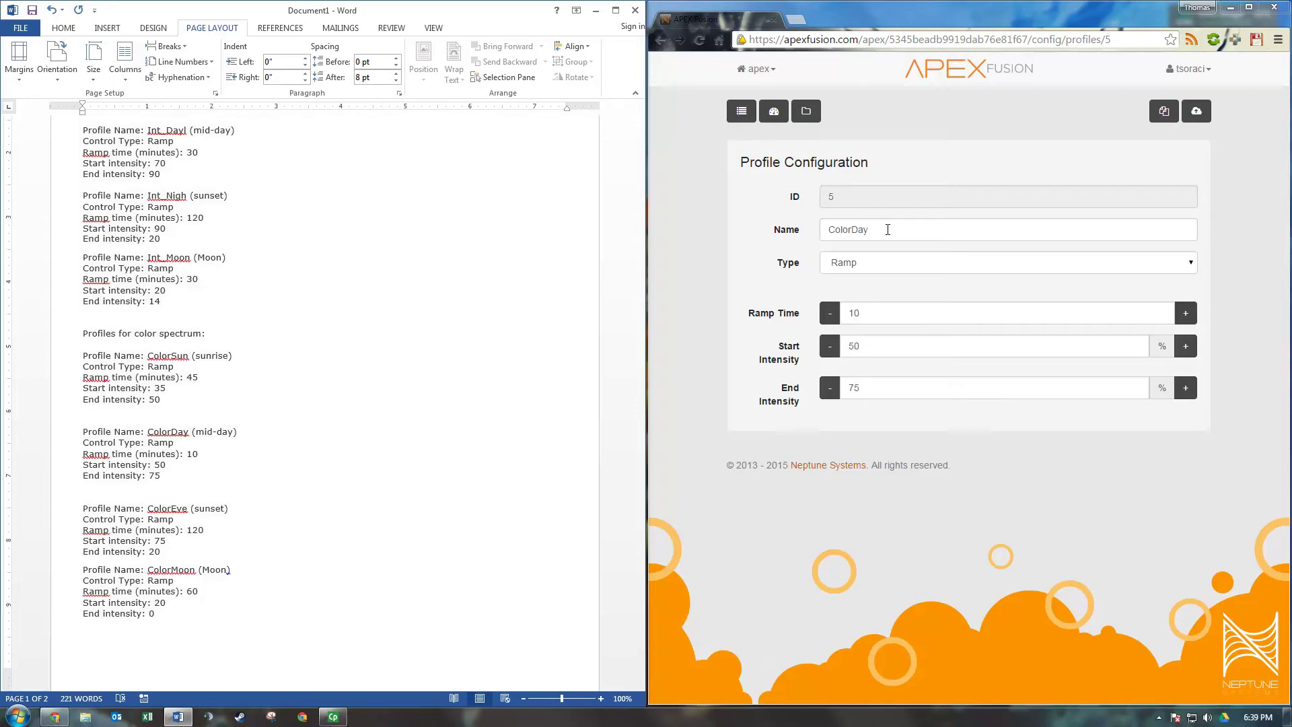
click(807, 112)
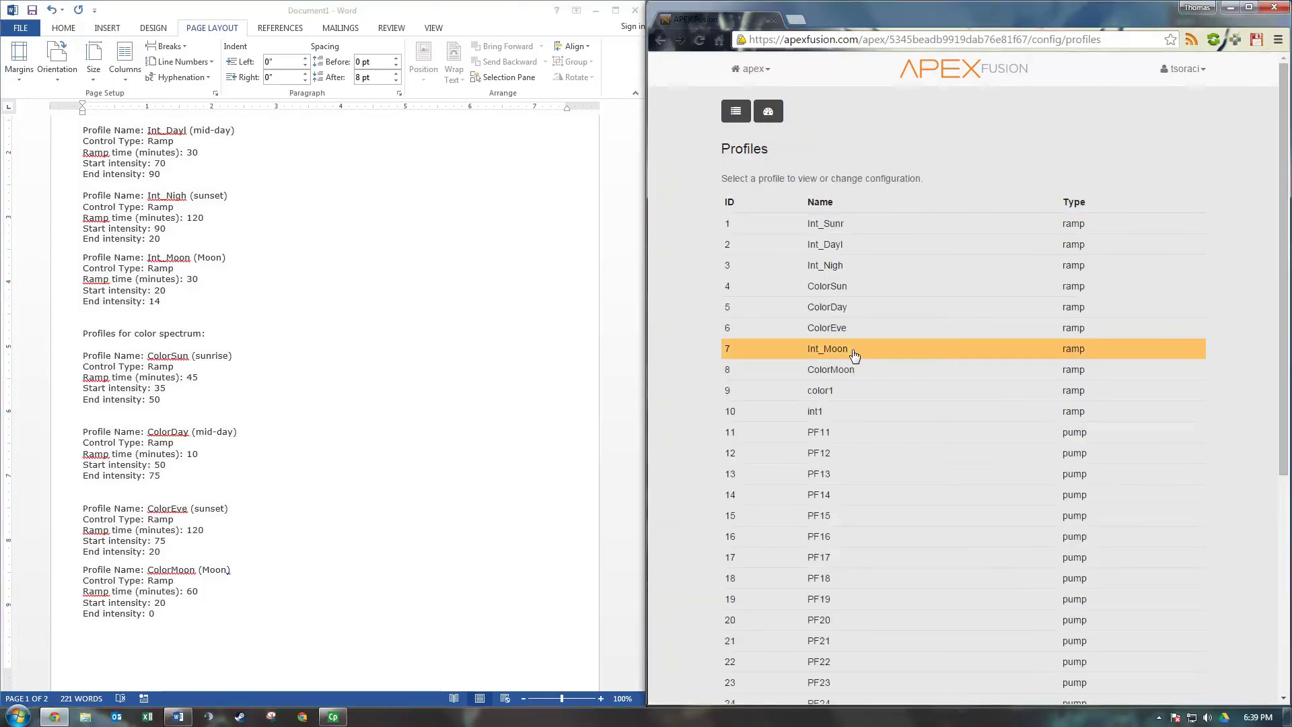
- Give ColorEve a 120-minute ramp from 75 down to 20, then go back to Profiles
click(844, 330)
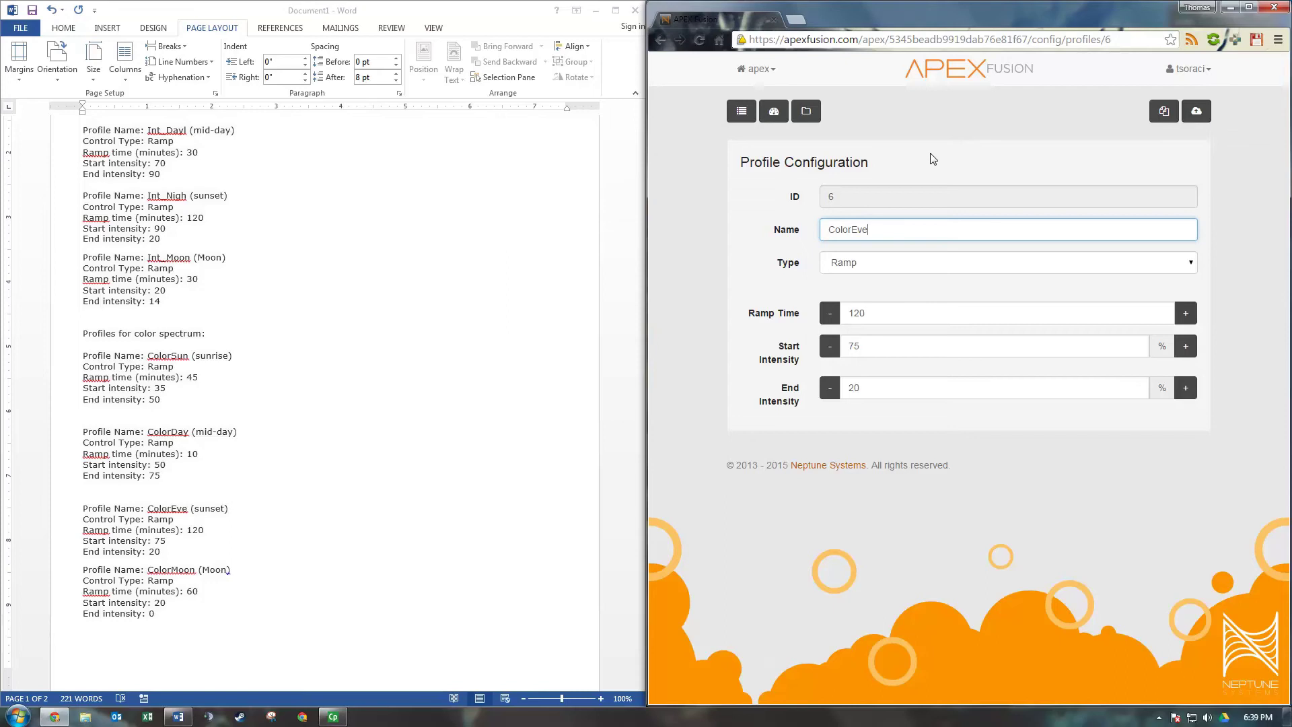
click(806, 113)
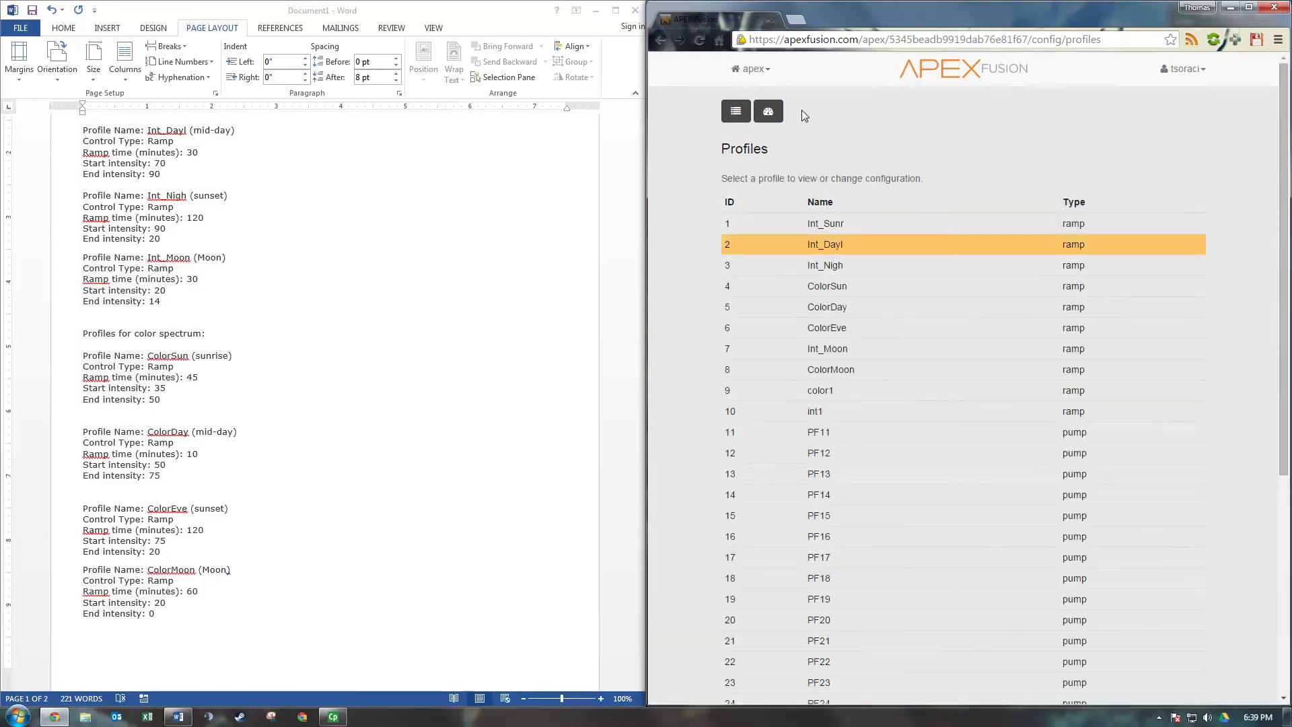
- Give ColorMoon a 60-minute ramp starting at 20, with 0 as the end intensity
click(825, 372)
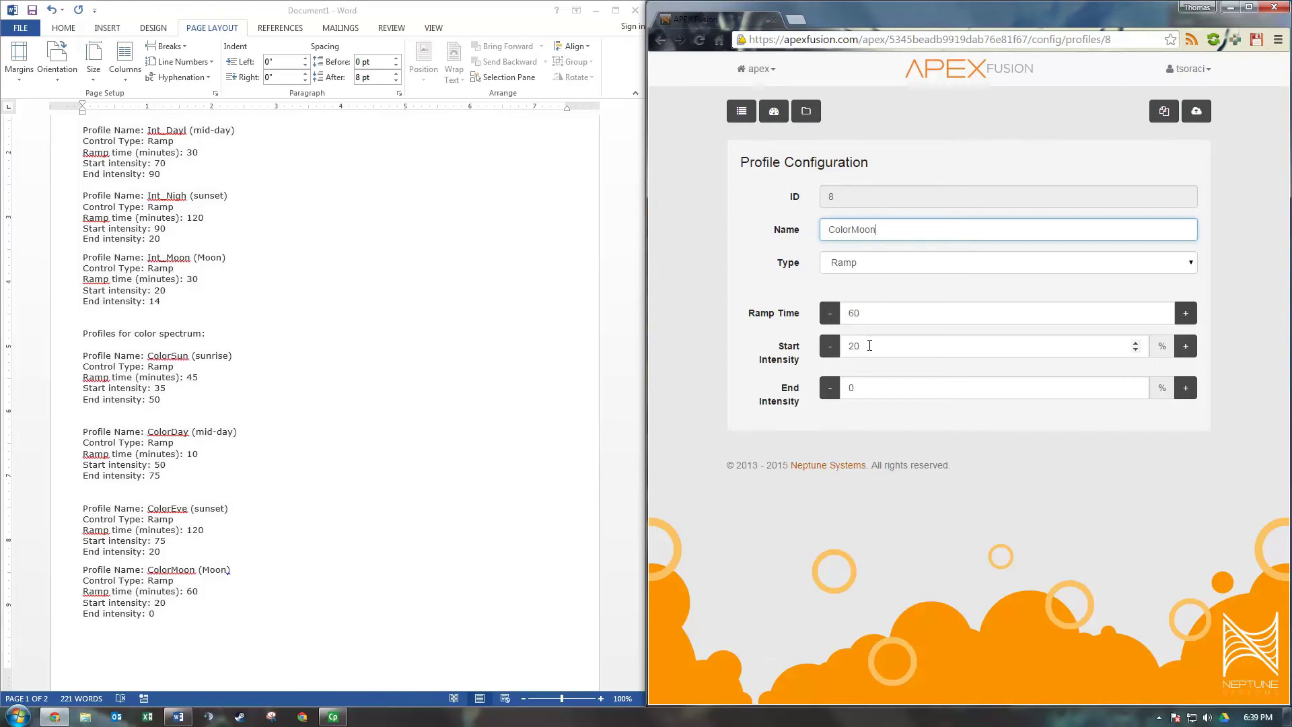
click(868, 382)
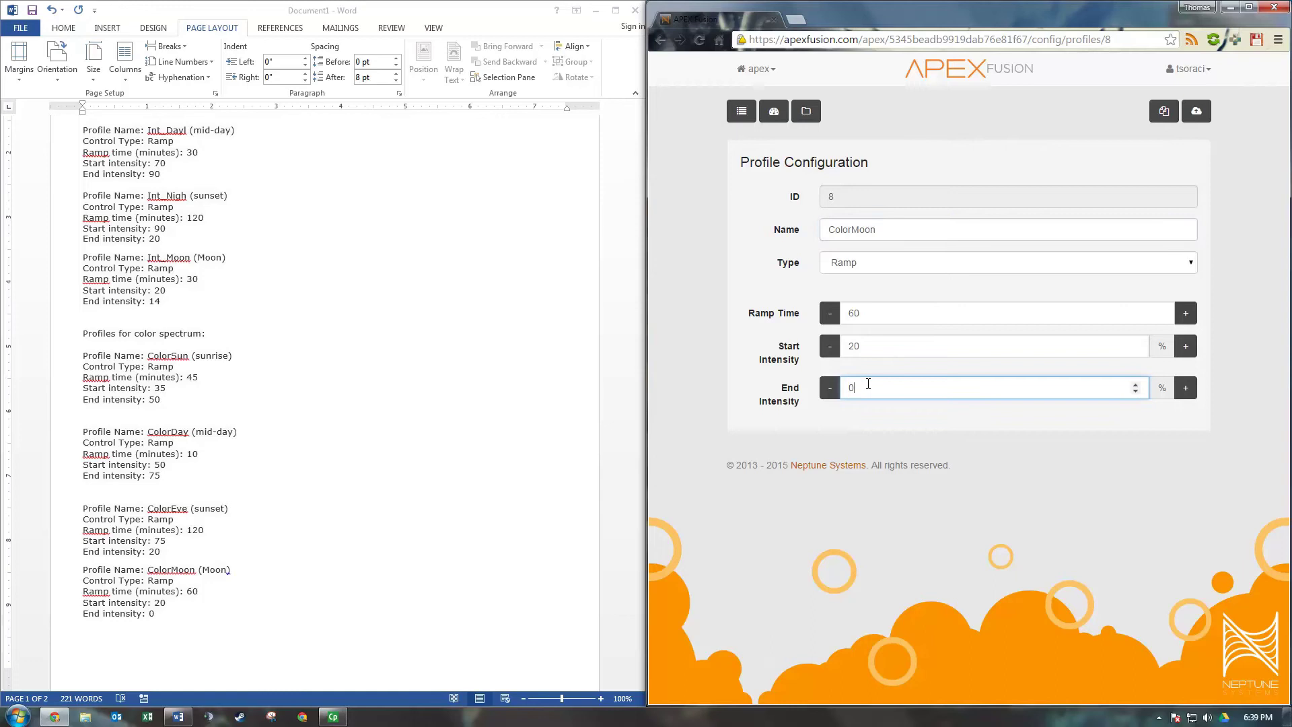
click(859, 422)
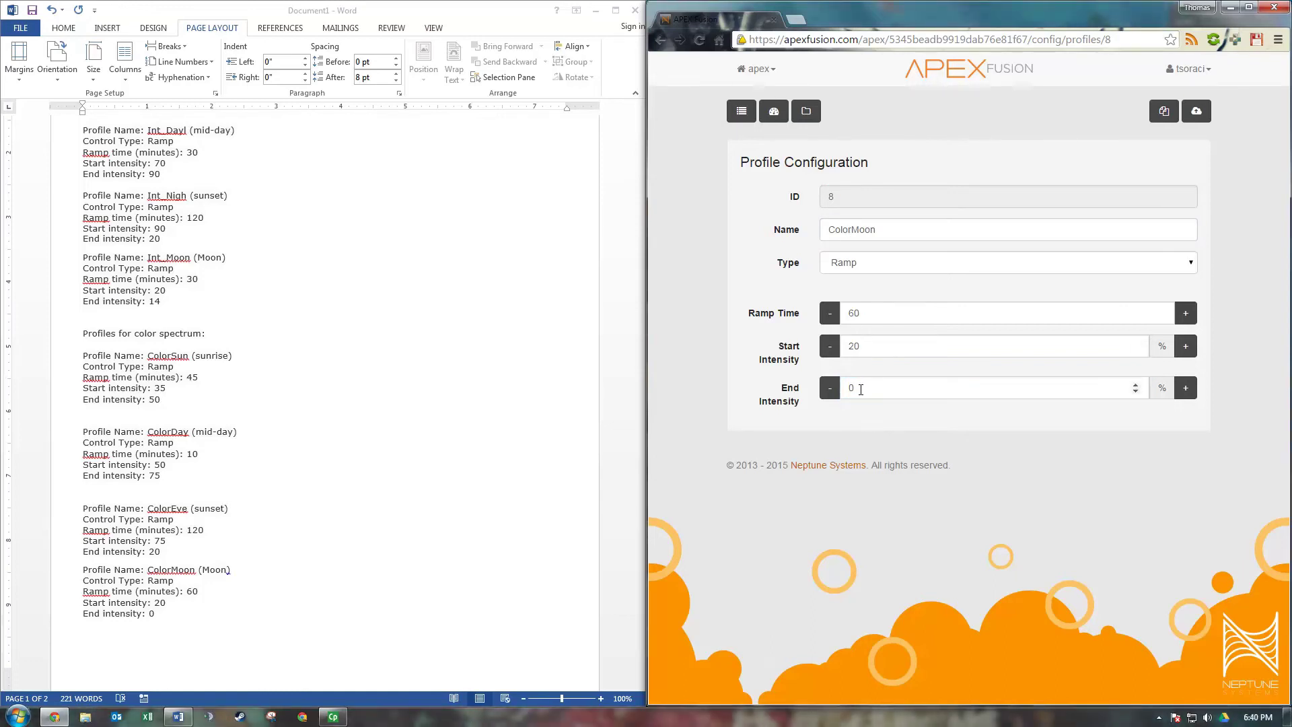
click(851, 387)
text(0)
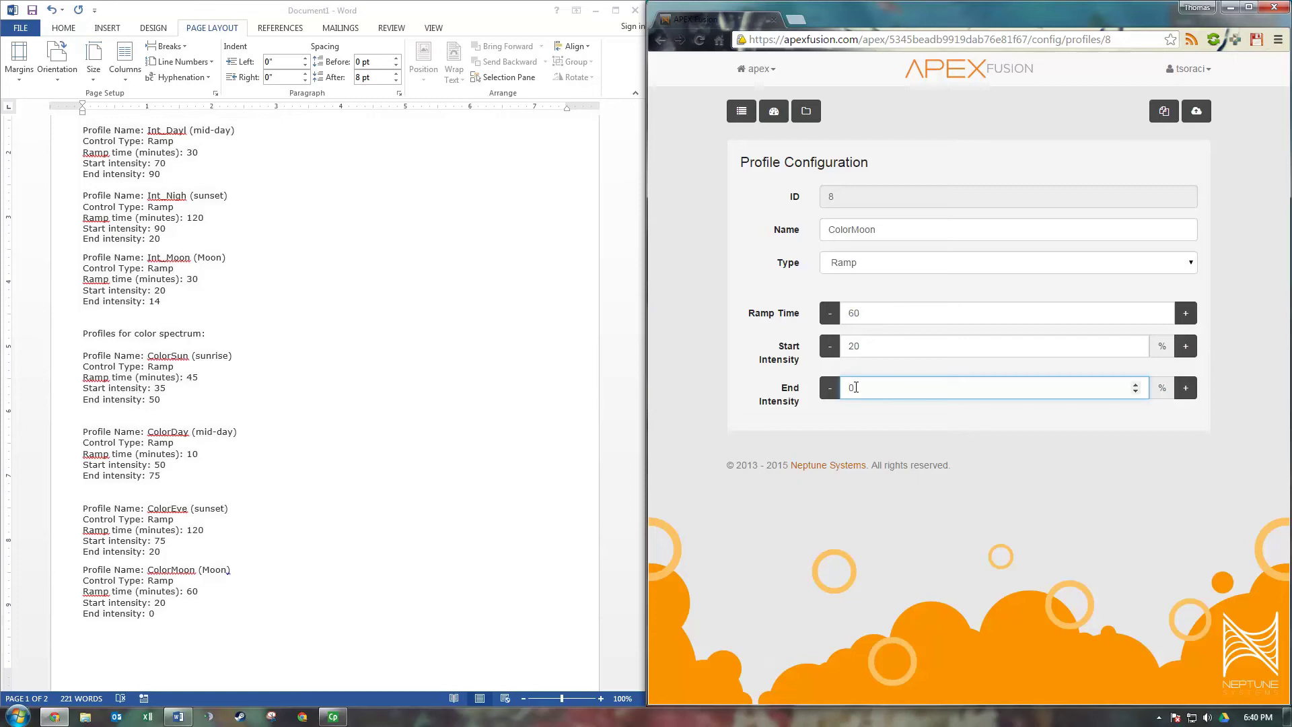
- Compare the ColorSun and ColorDay intensities in the Word notes, then scroll to the Outlets section
click(169, 387)
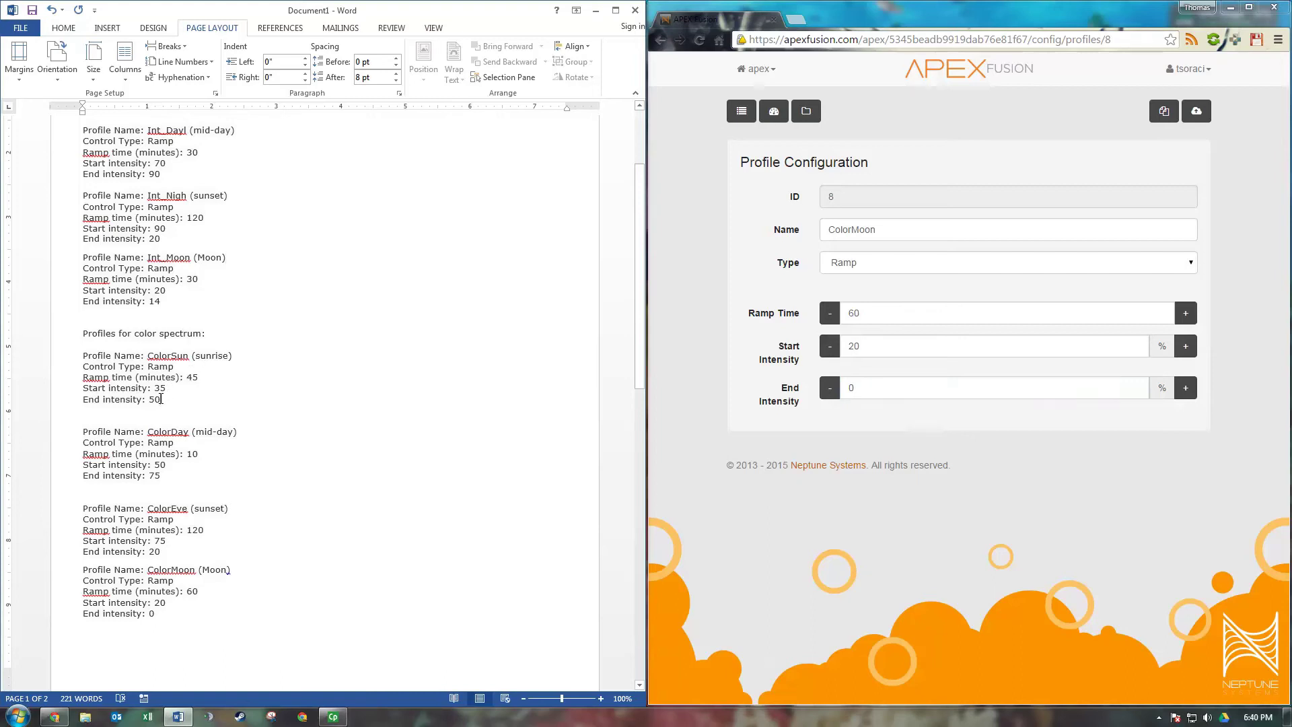
drag(161, 400, 149, 401)
drag(169, 465, 154, 465)
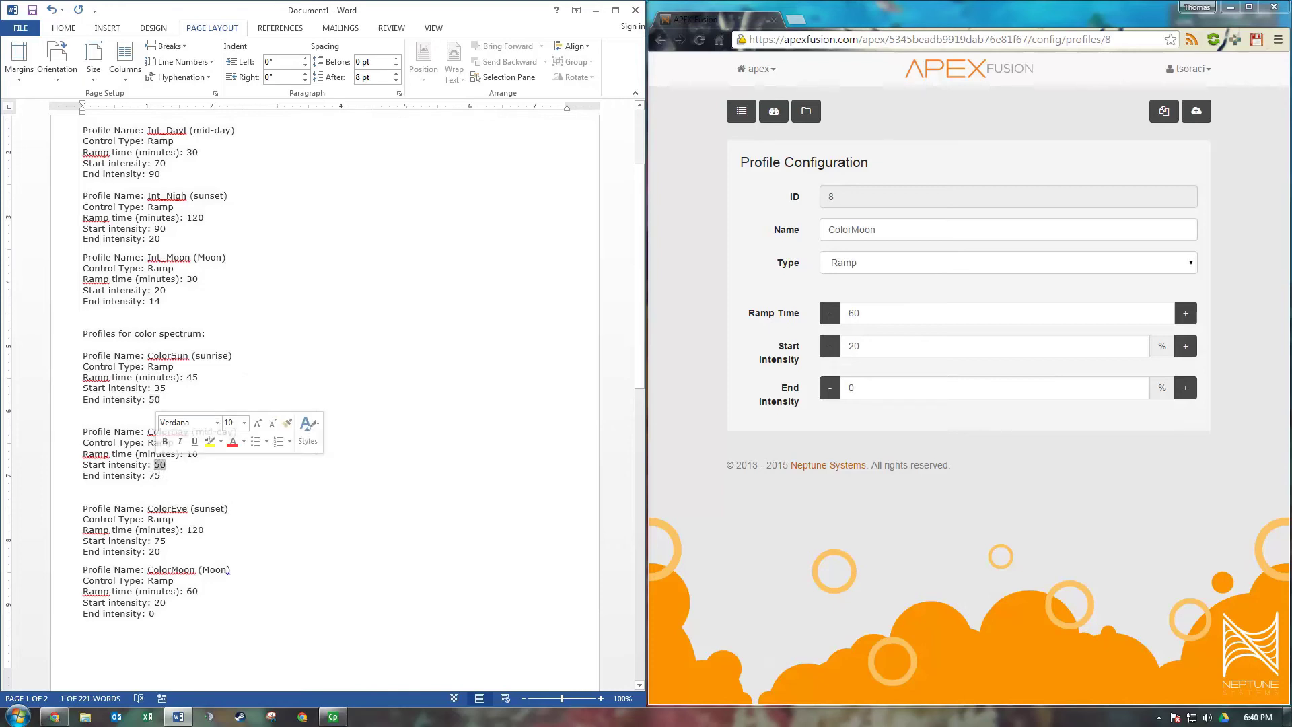
click(162, 475)
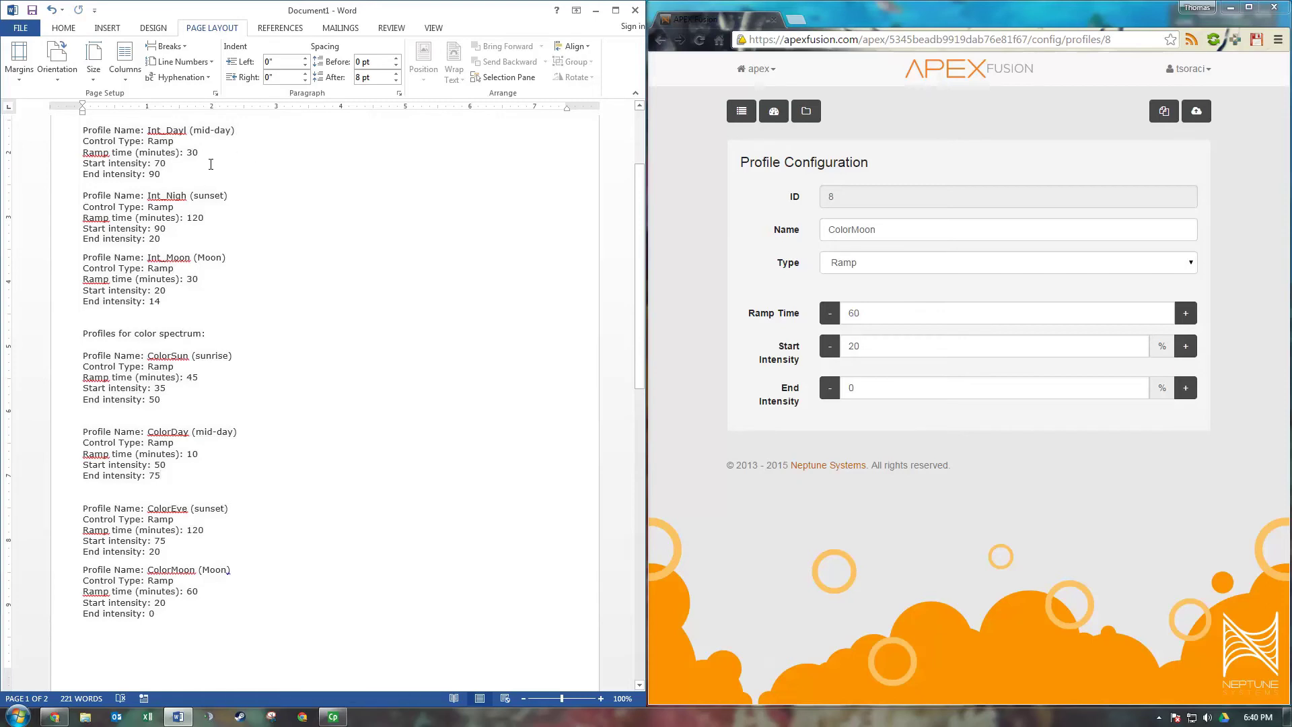
click(220, 393)
drag(637, 200, 657, 413)
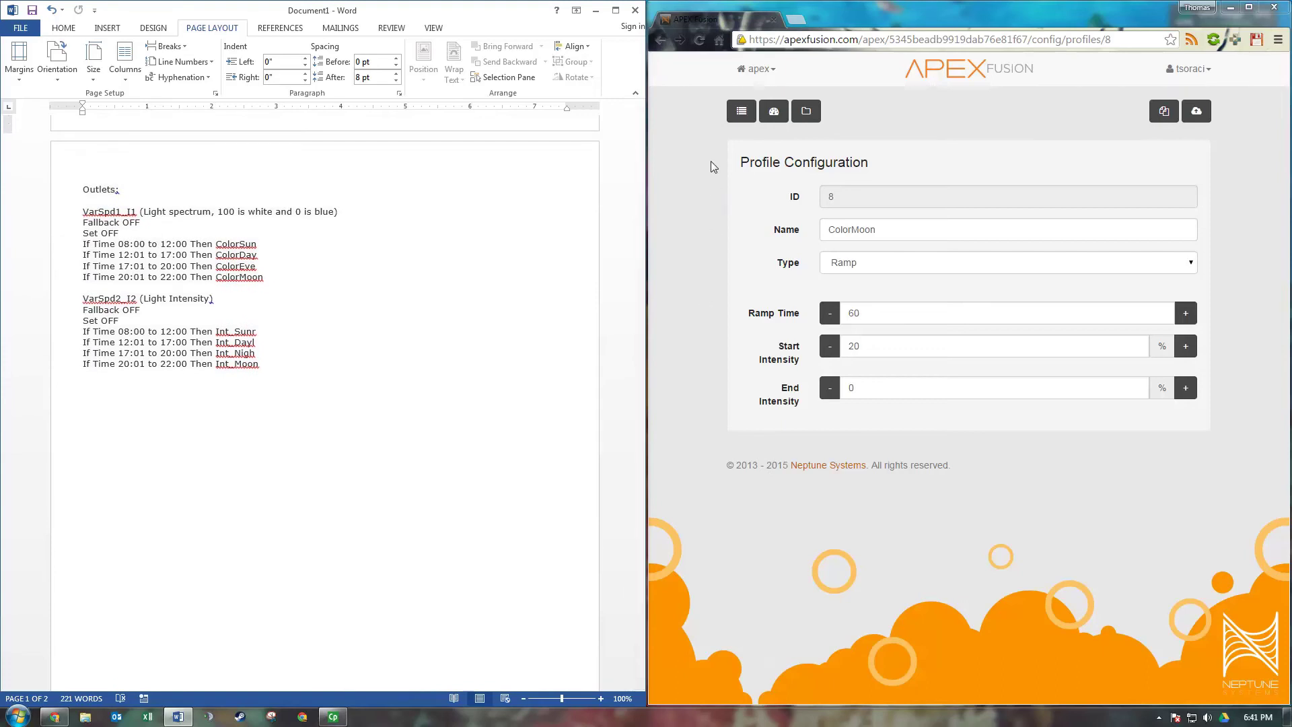
- Show the VS_LIGHTSPEC (4_1) output configuration from the Apex dashboard
click(740, 140)
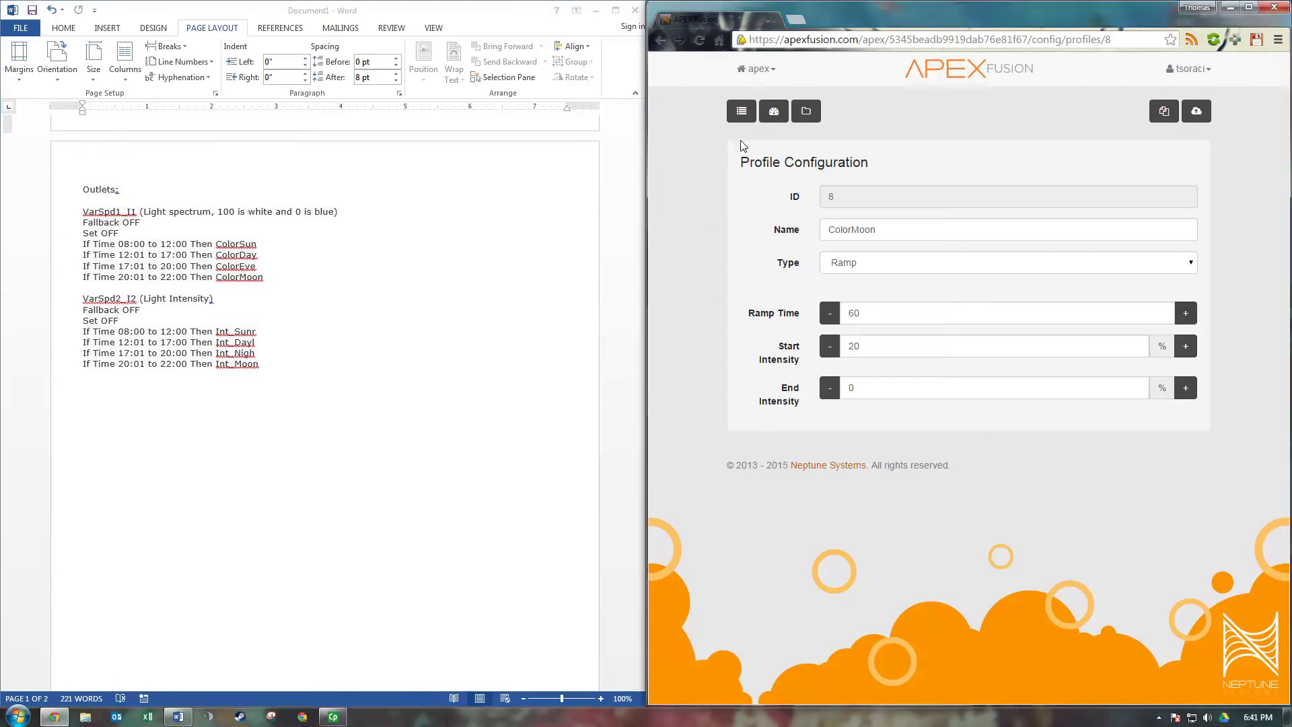
click(774, 112)
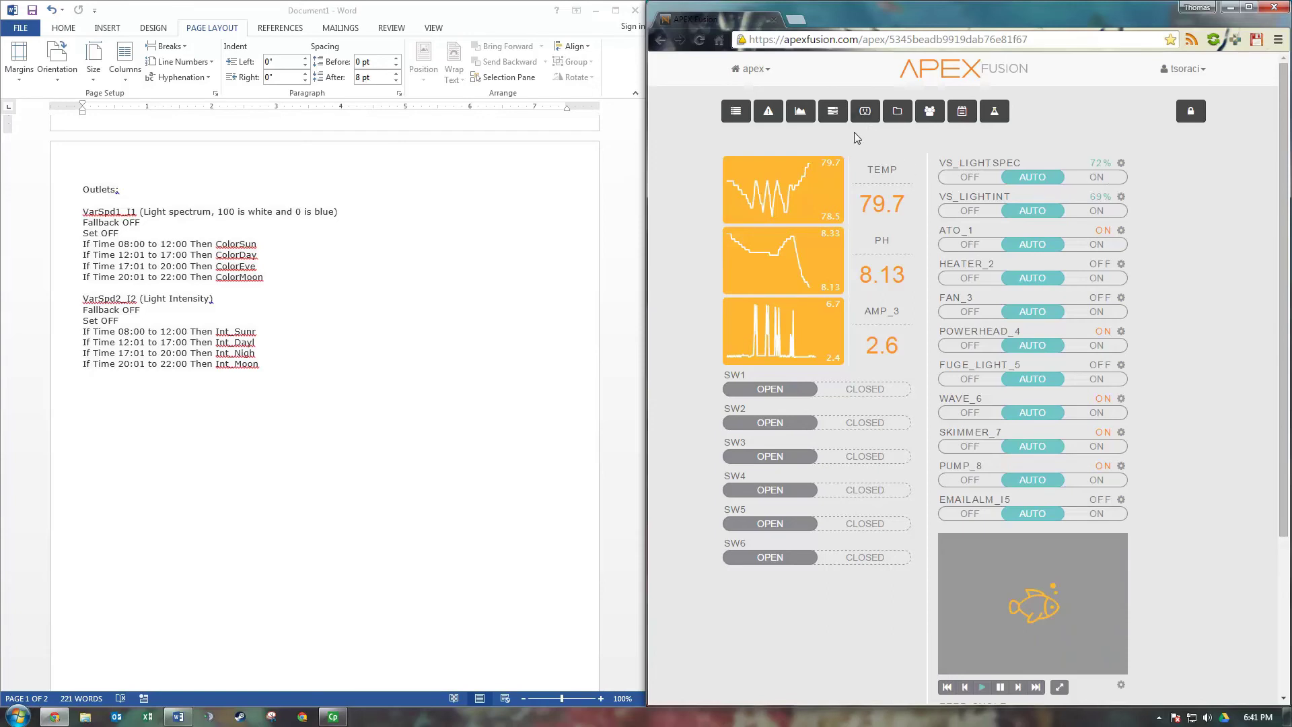
click(866, 113)
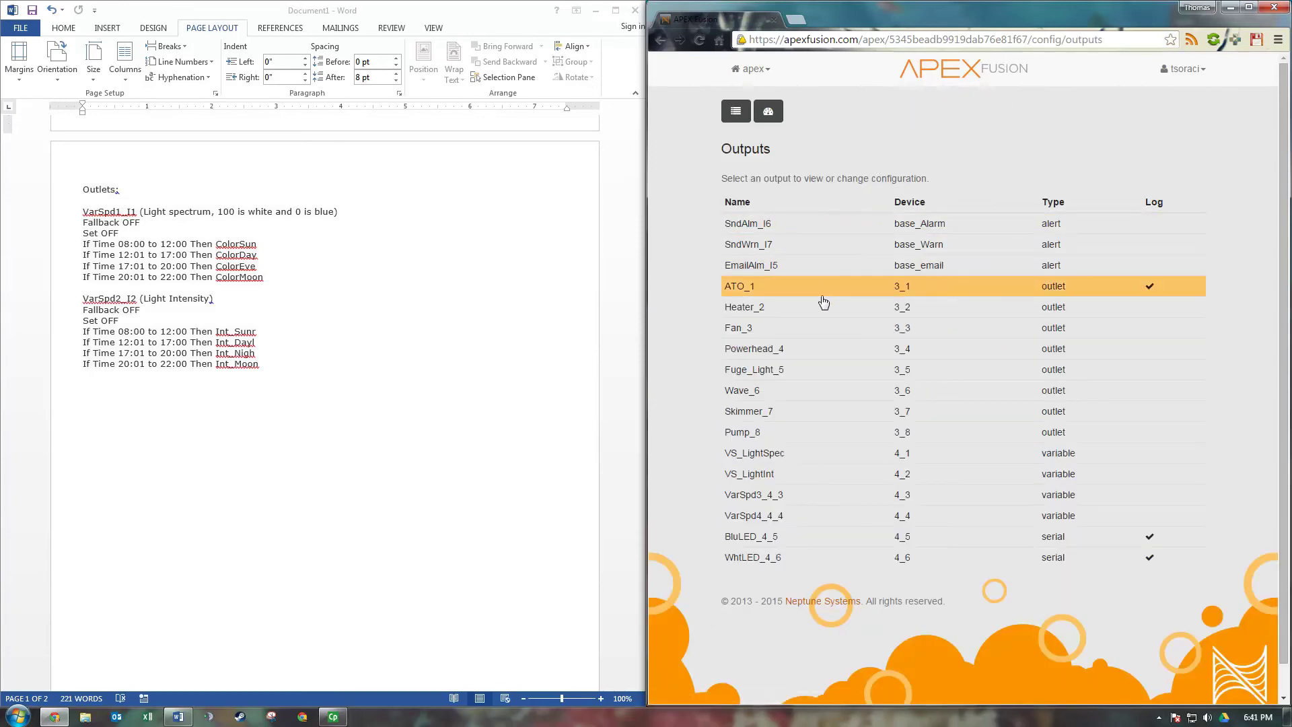
click(768, 111)
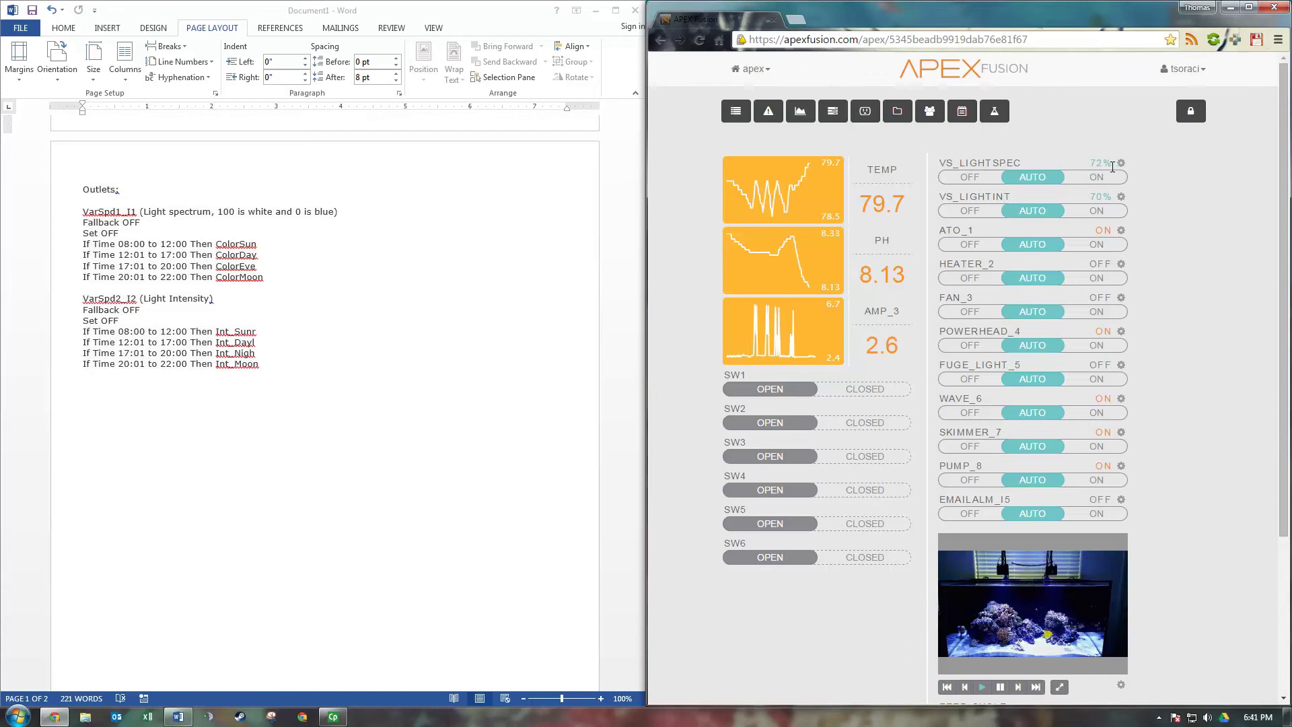
click(1121, 164)
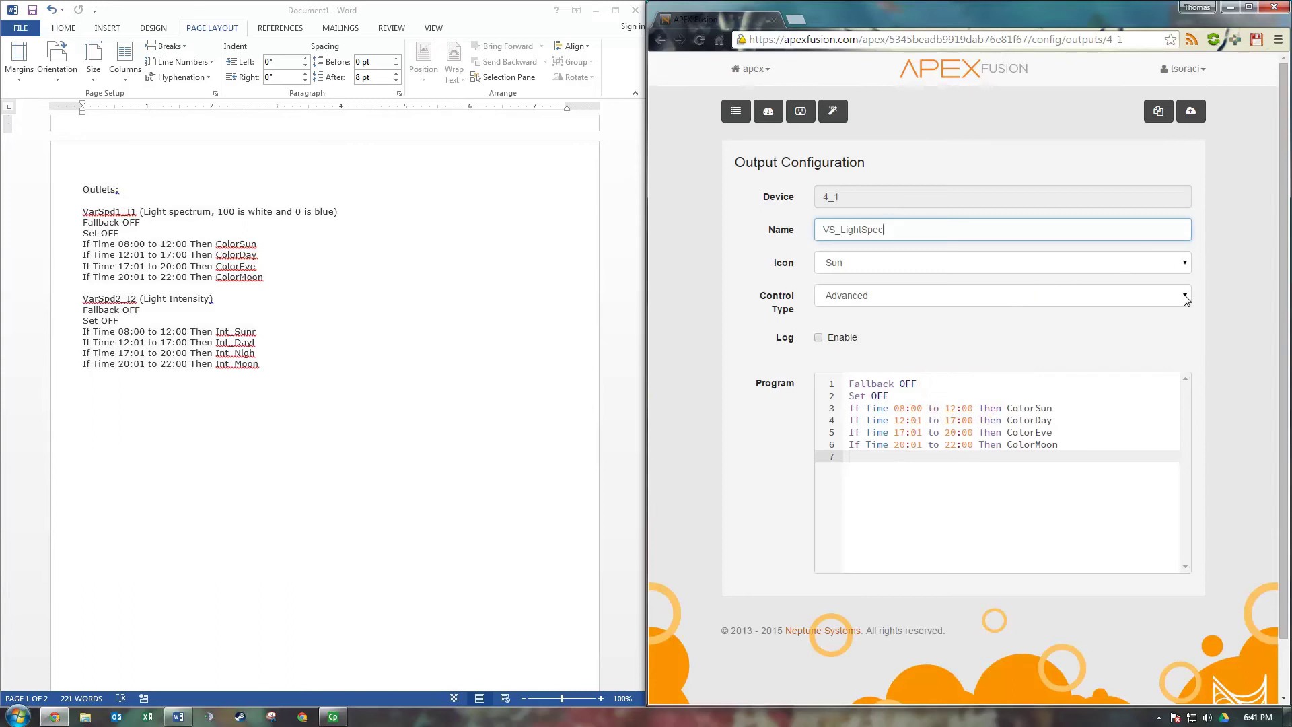
click(1105, 297)
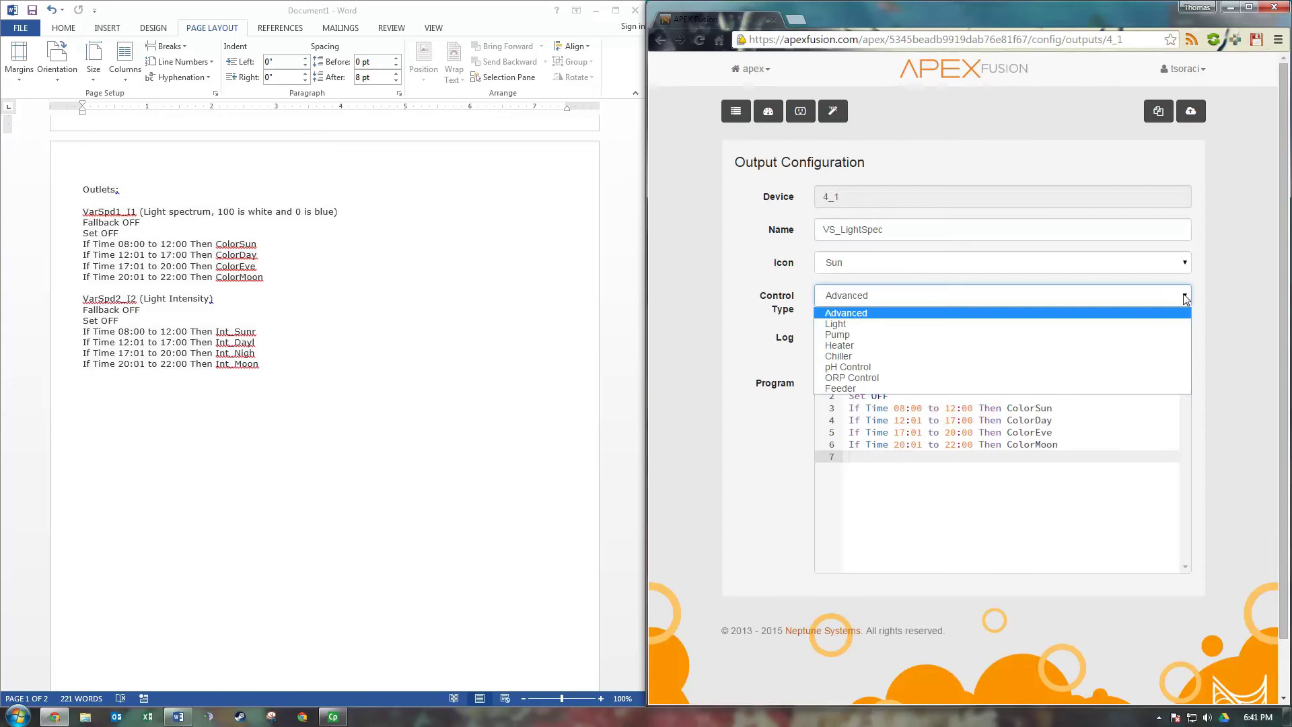
click(1234, 324)
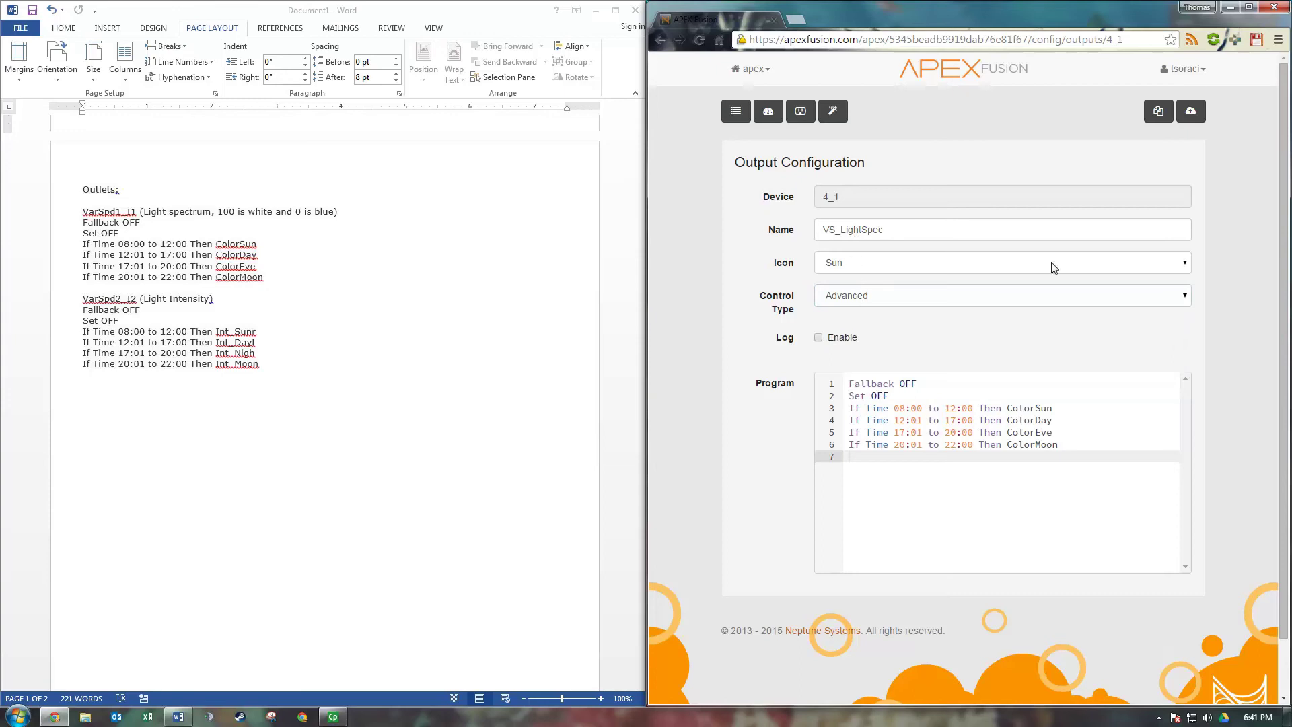
click(1186, 266)
click(1211, 275)
click(923, 385)
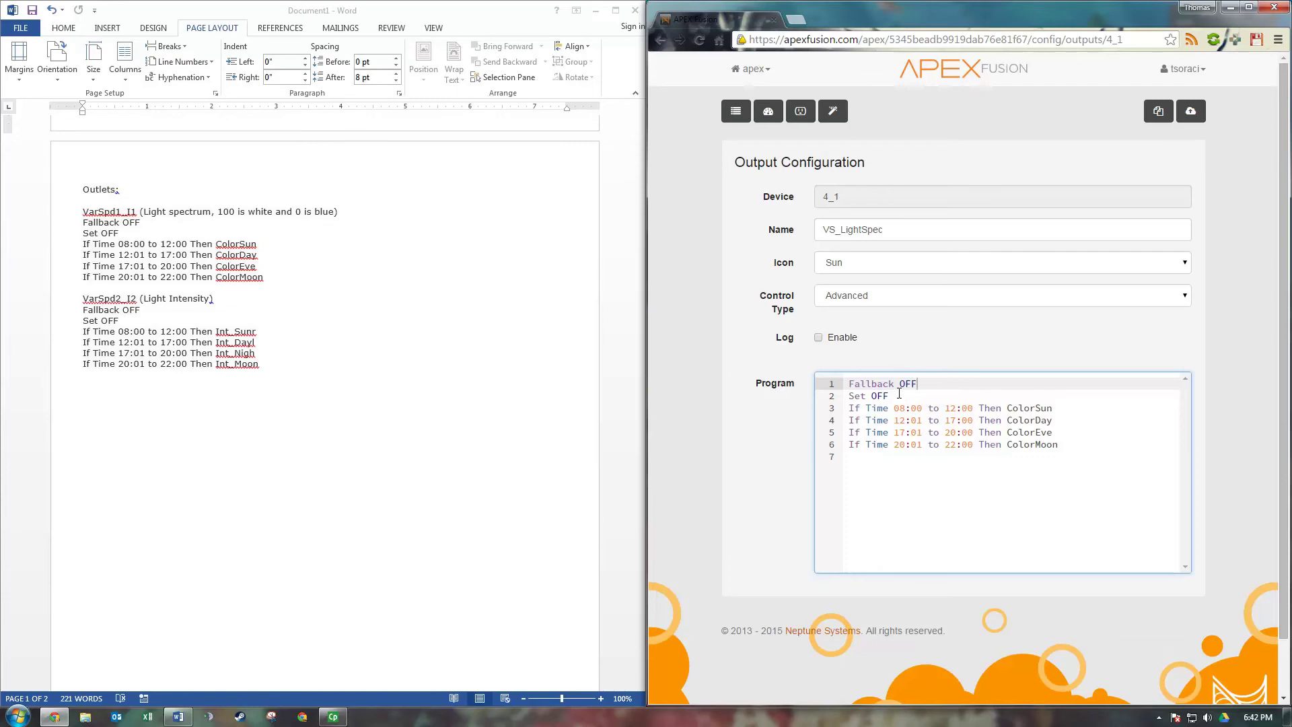
click(1069, 407)
click(1062, 442)
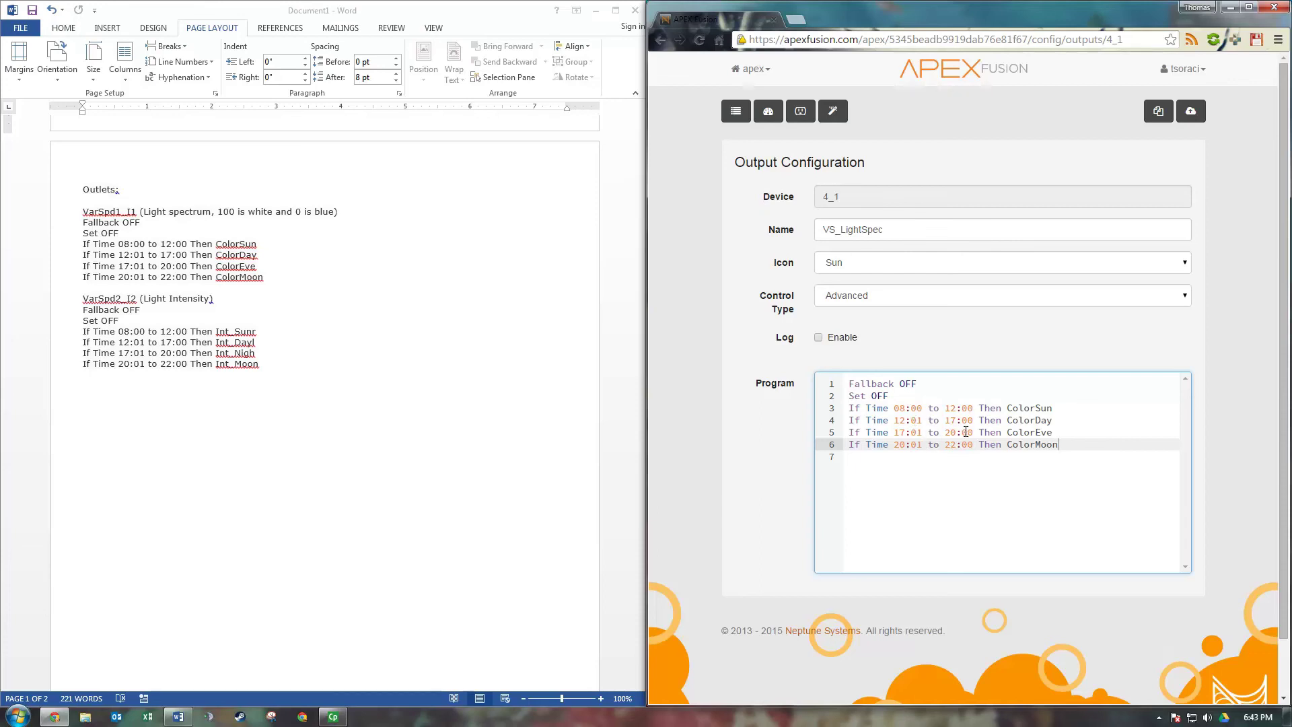
click(922, 421)
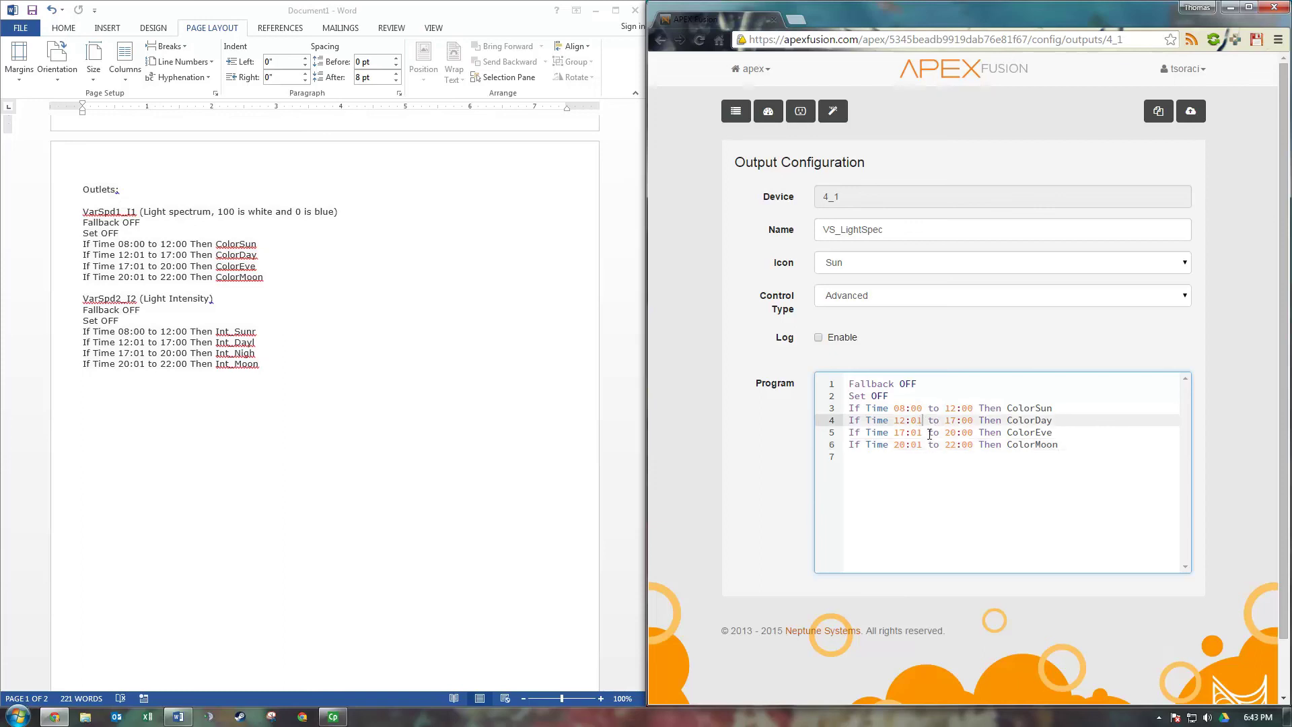
click(924, 435)
click(926, 444)
click(929, 420)
click(927, 433)
click(927, 445)
click(1101, 420)
click(1063, 444)
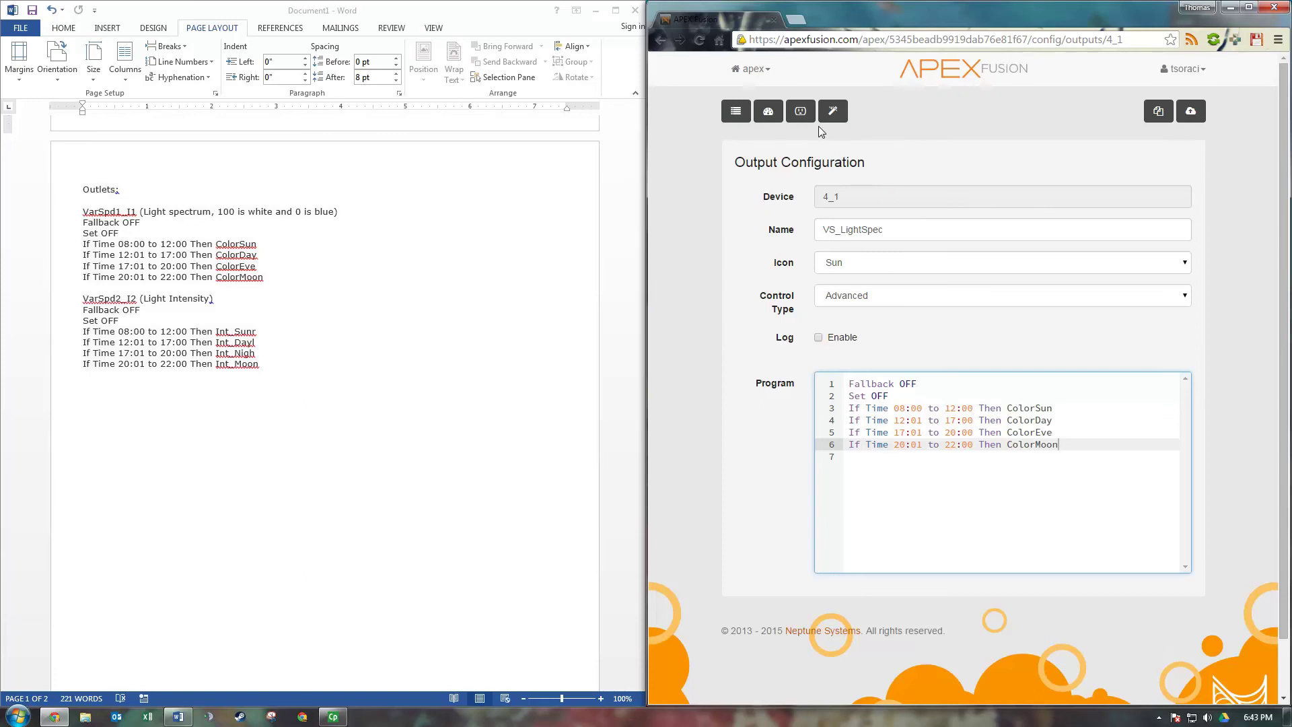
click(801, 109)
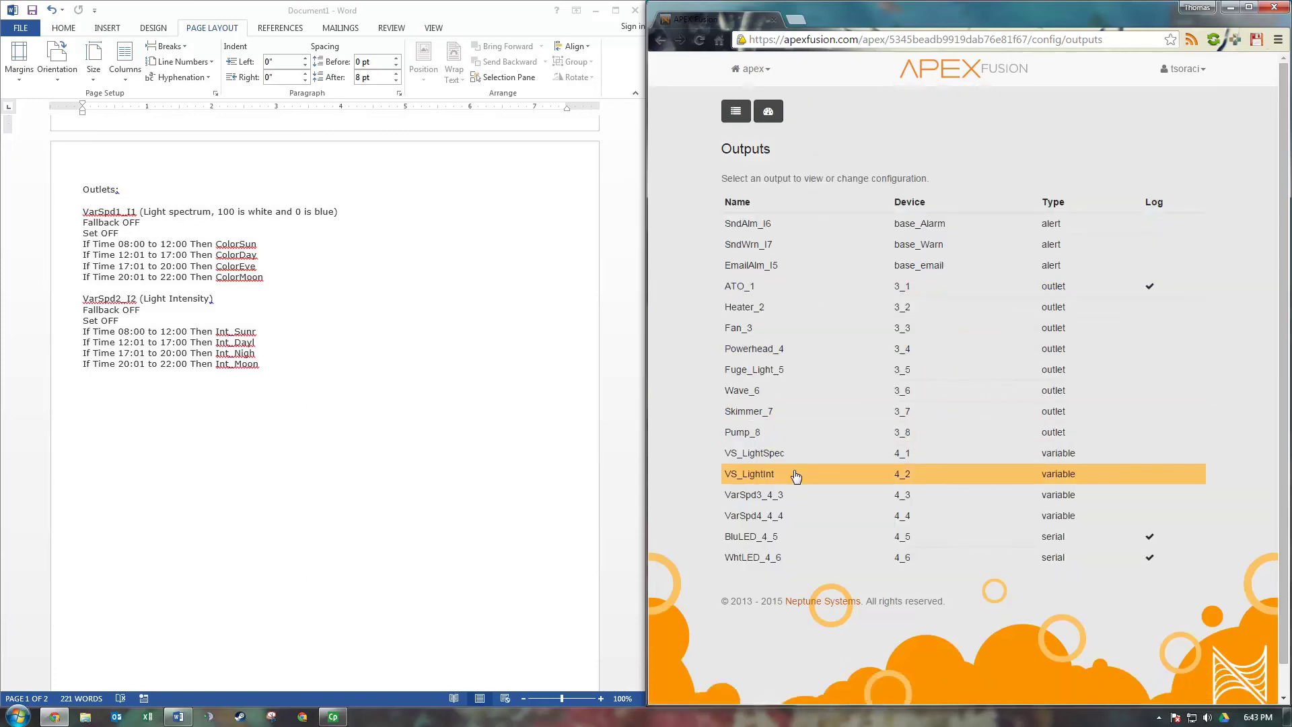
- Review VS_LightSpec's program running ColorSun, ColorDay, ColorEve and ColorMoon, then return to the dashboard
click(797, 461)
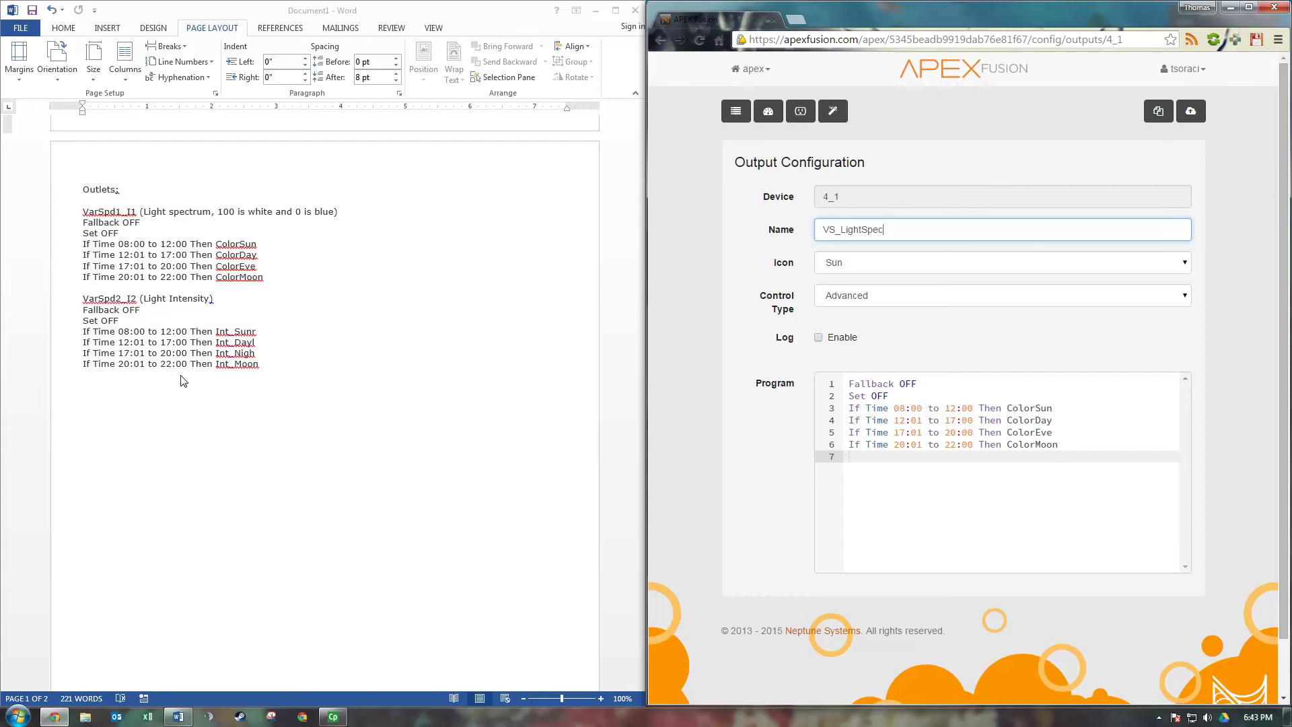
click(1040, 474)
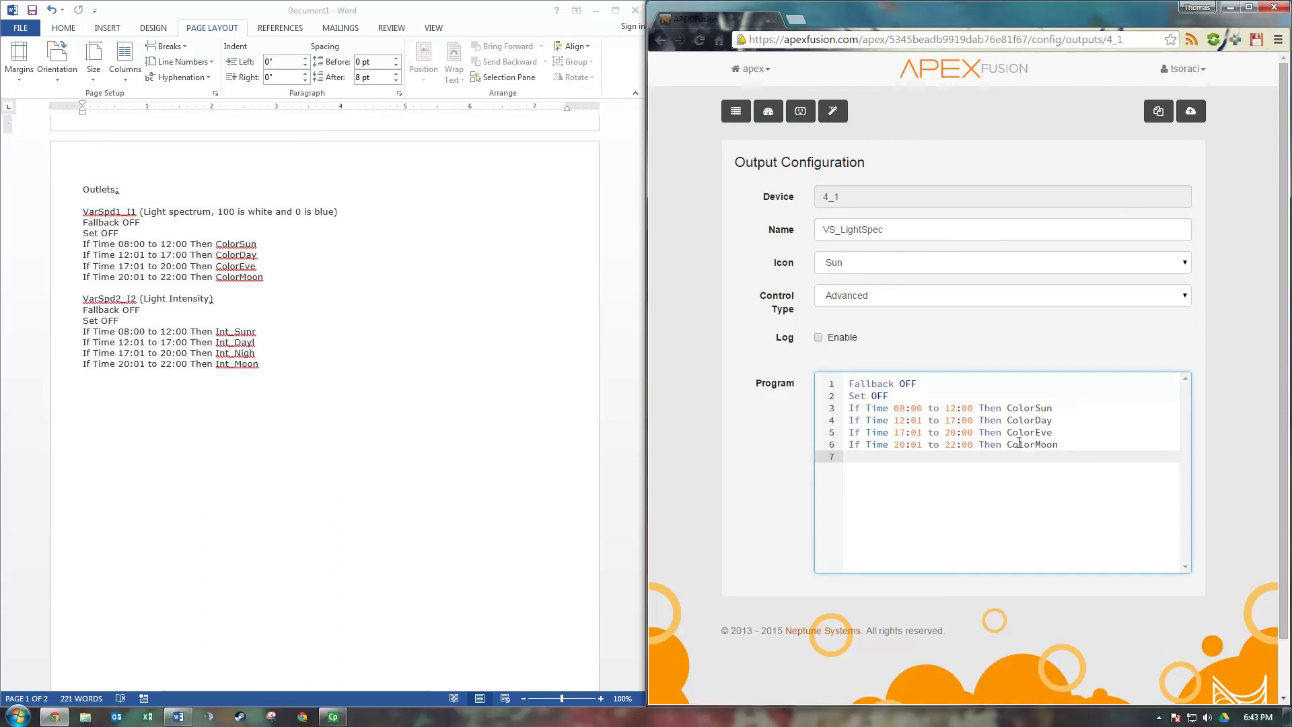
click(775, 120)
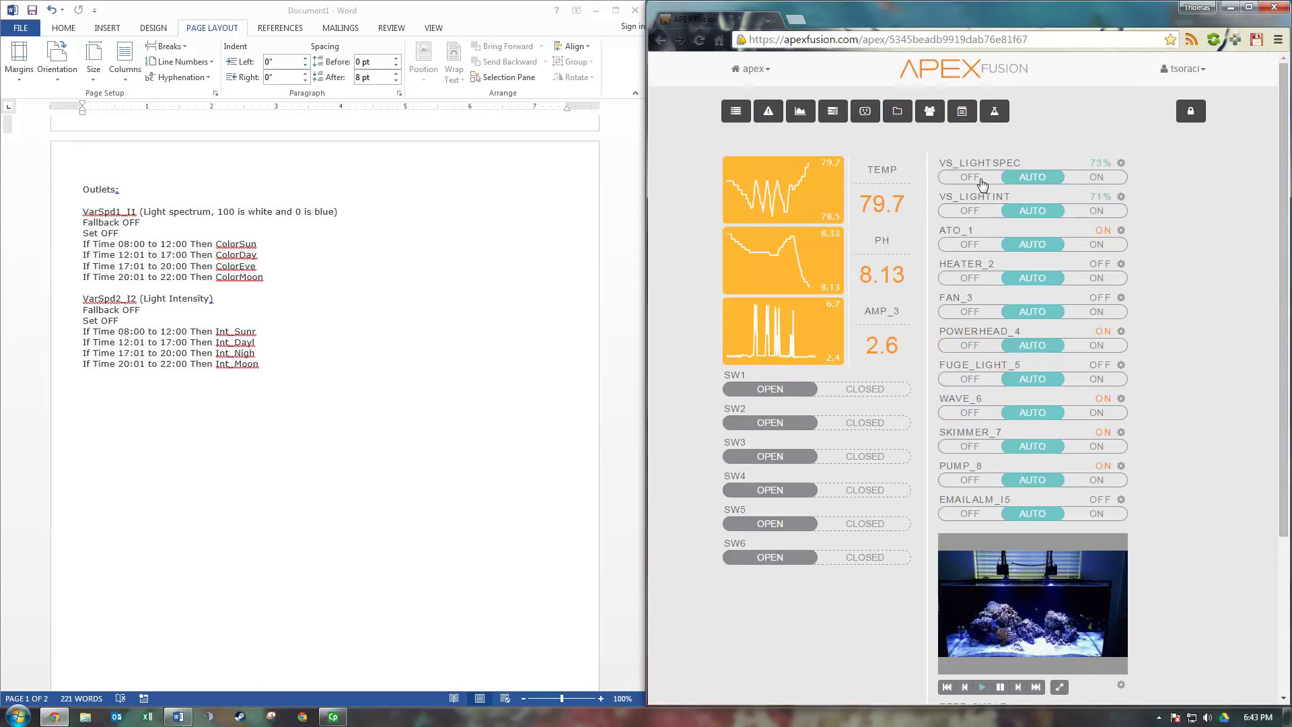
click(1121, 198)
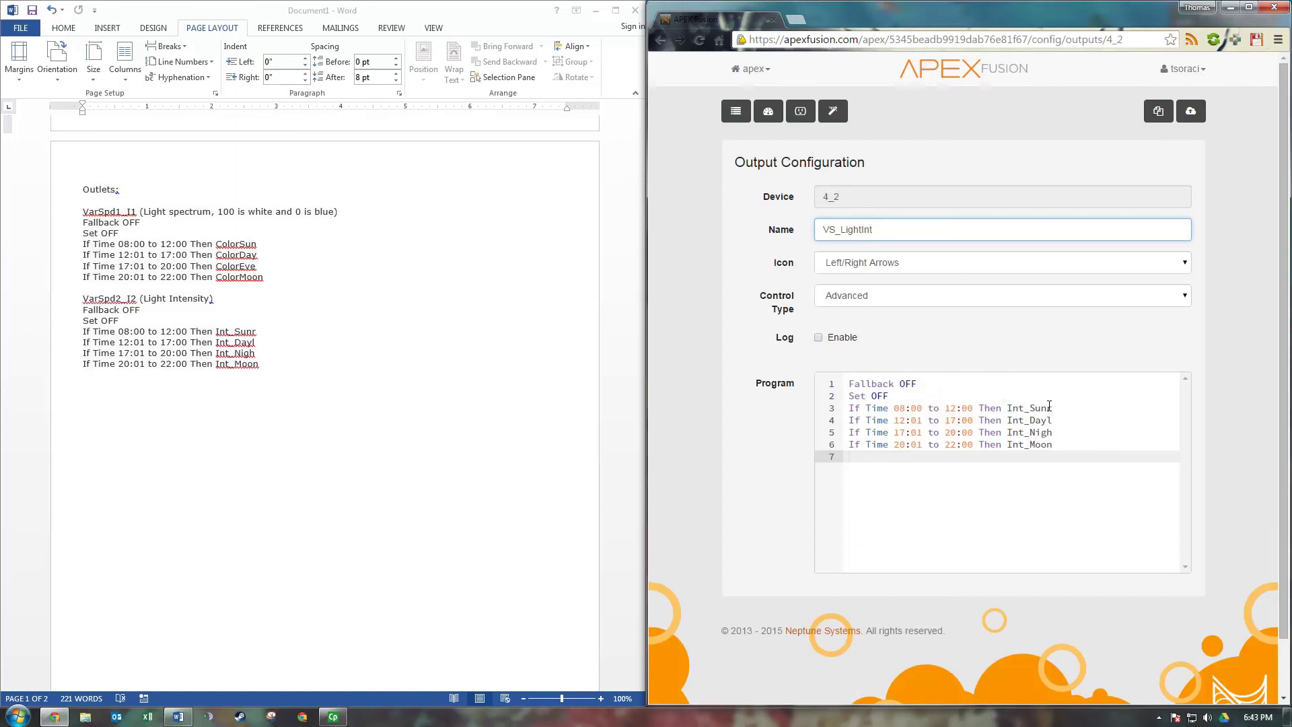
click(1024, 406)
key(Down)
key(Down)
key(Down)
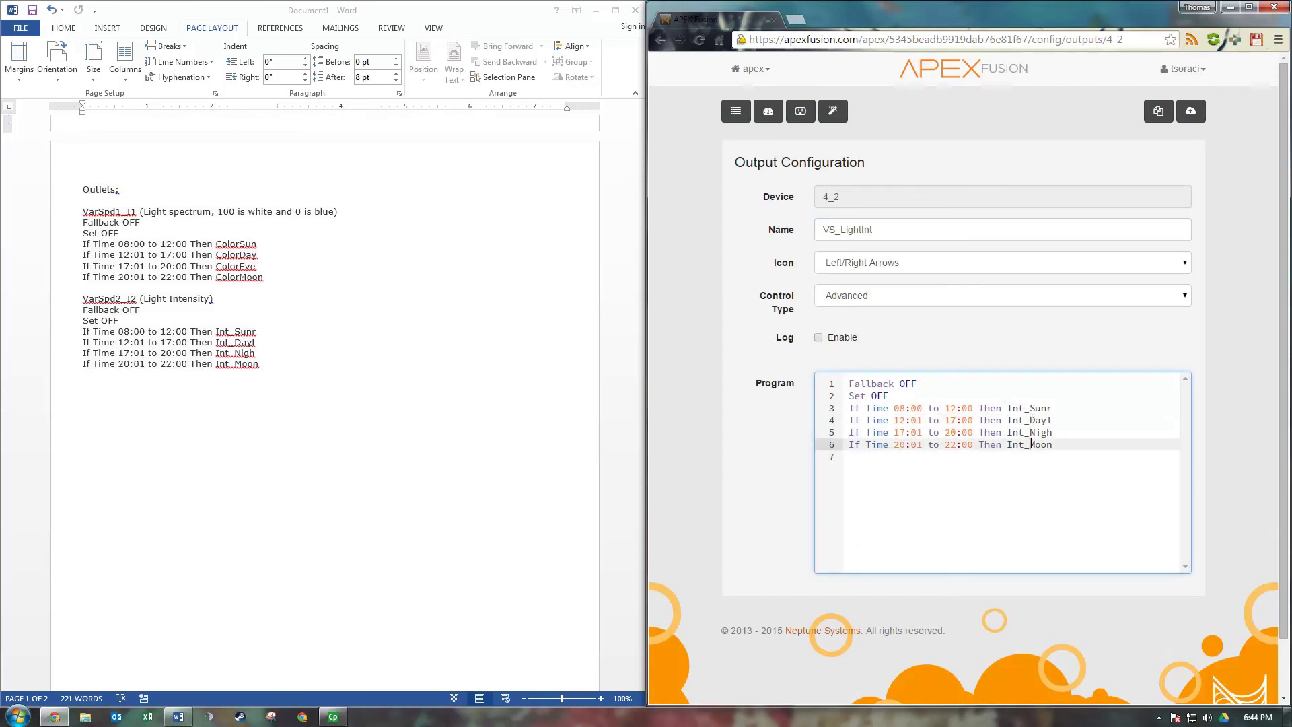
click(531, 407)
scroll(526, 387, up, 20)
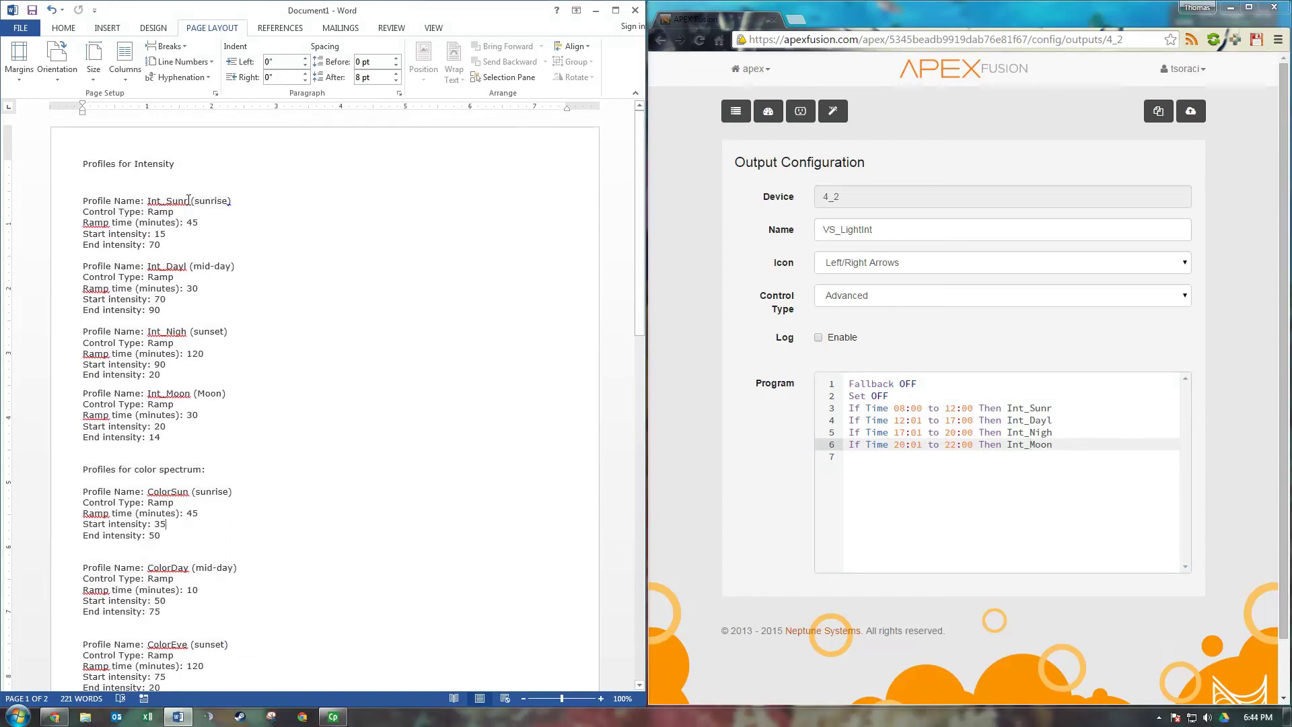
drag(189, 200, 152, 202)
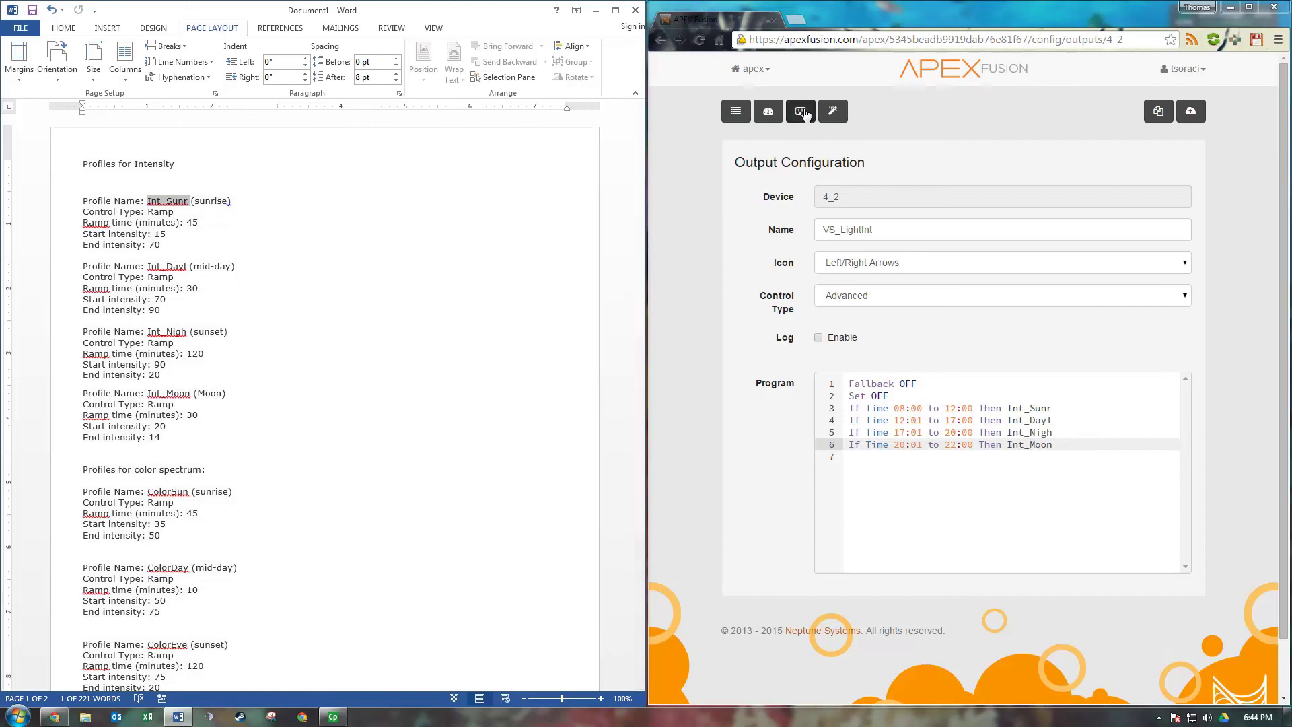
click(779, 114)
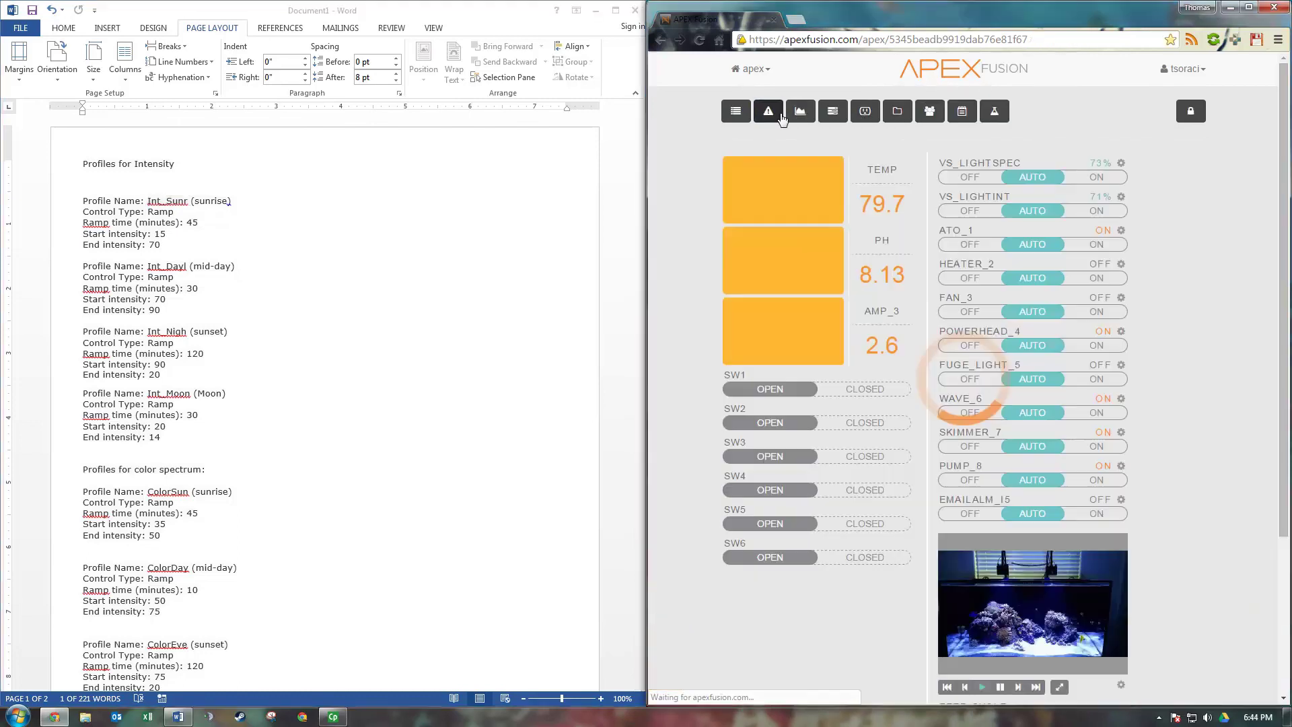
click(1120, 162)
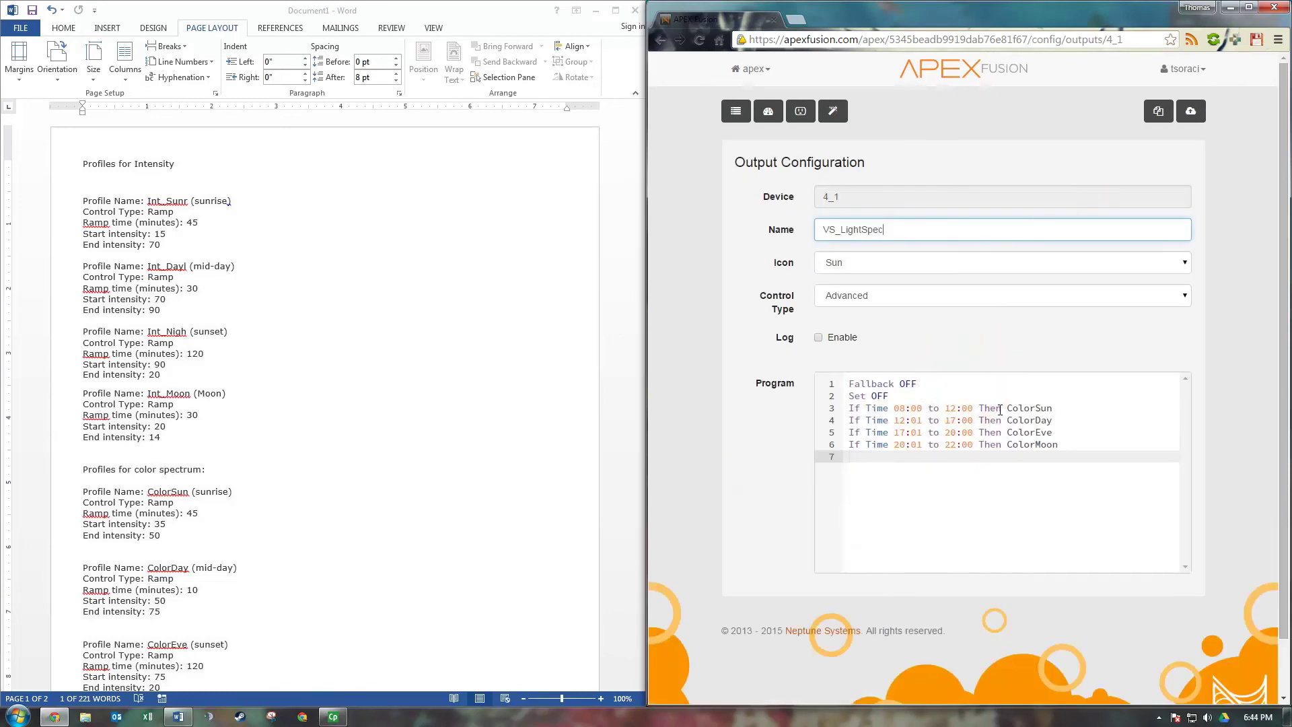
click(1058, 409)
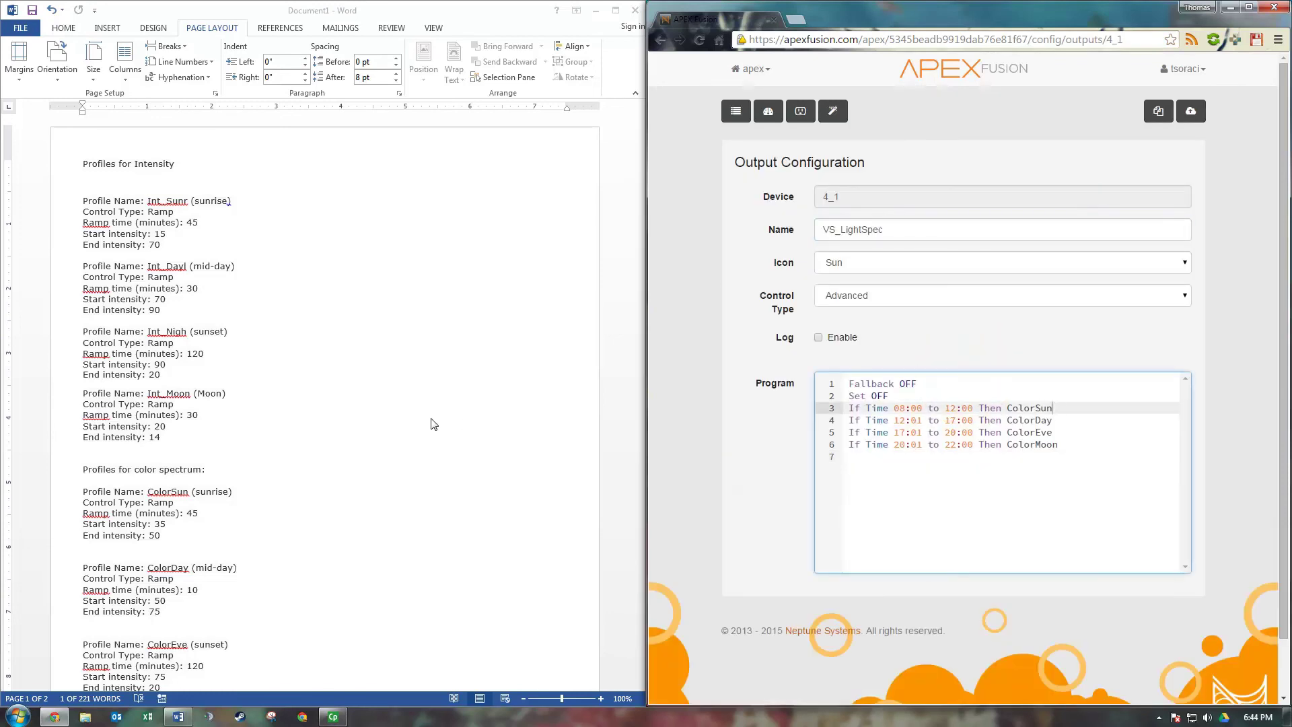
key(alt+Tab)
scroll(355, 439, down, 2)
scroll(352, 437, down, 3)
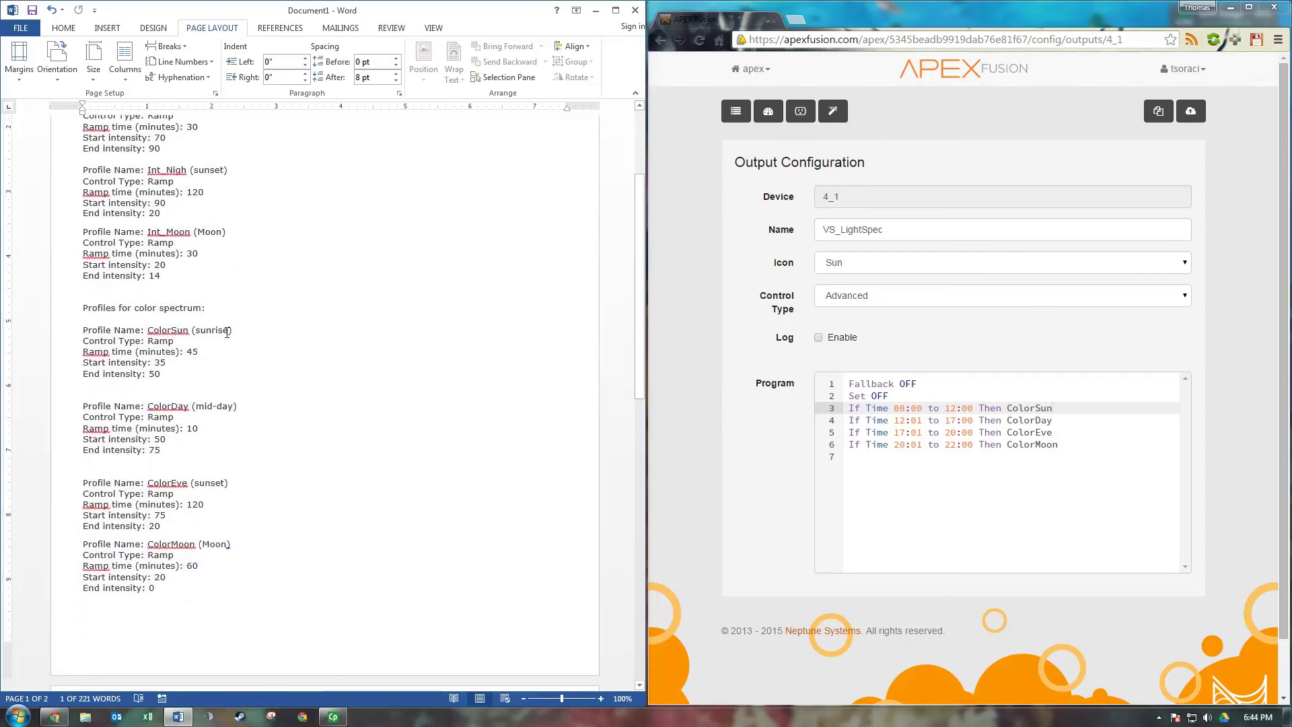
click(775, 117)
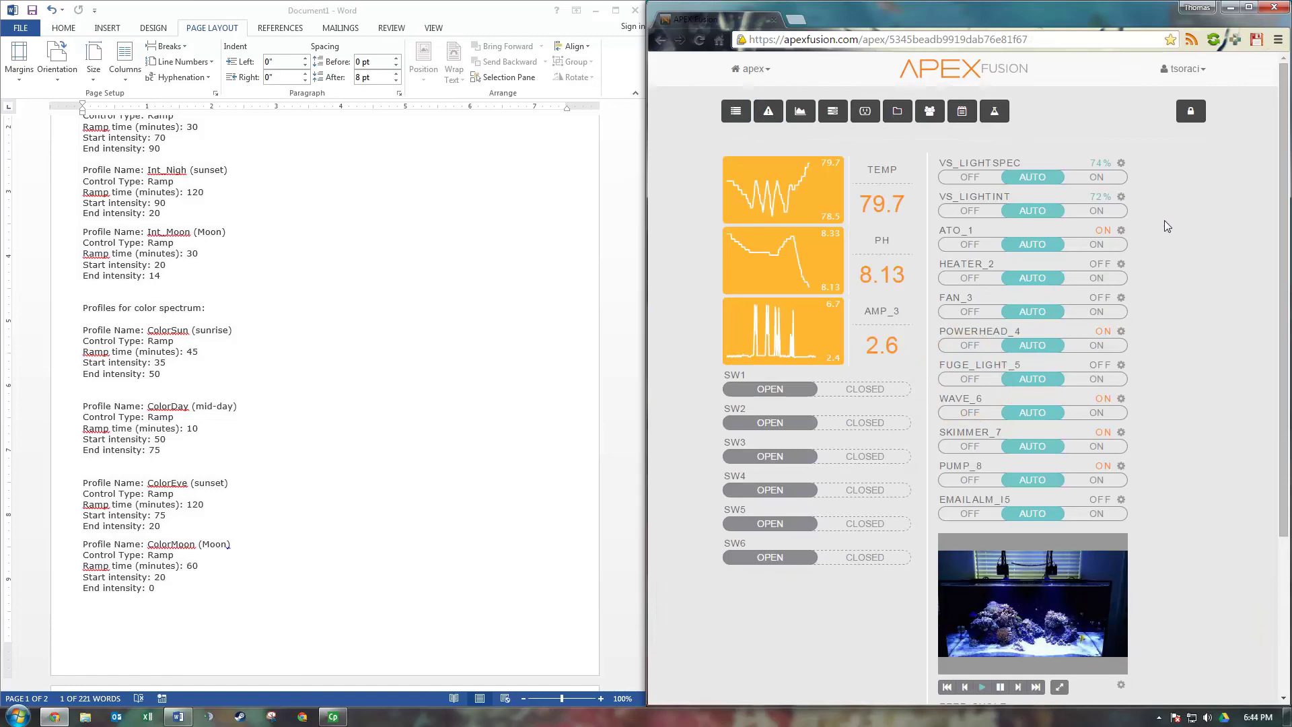
click(407, 321)
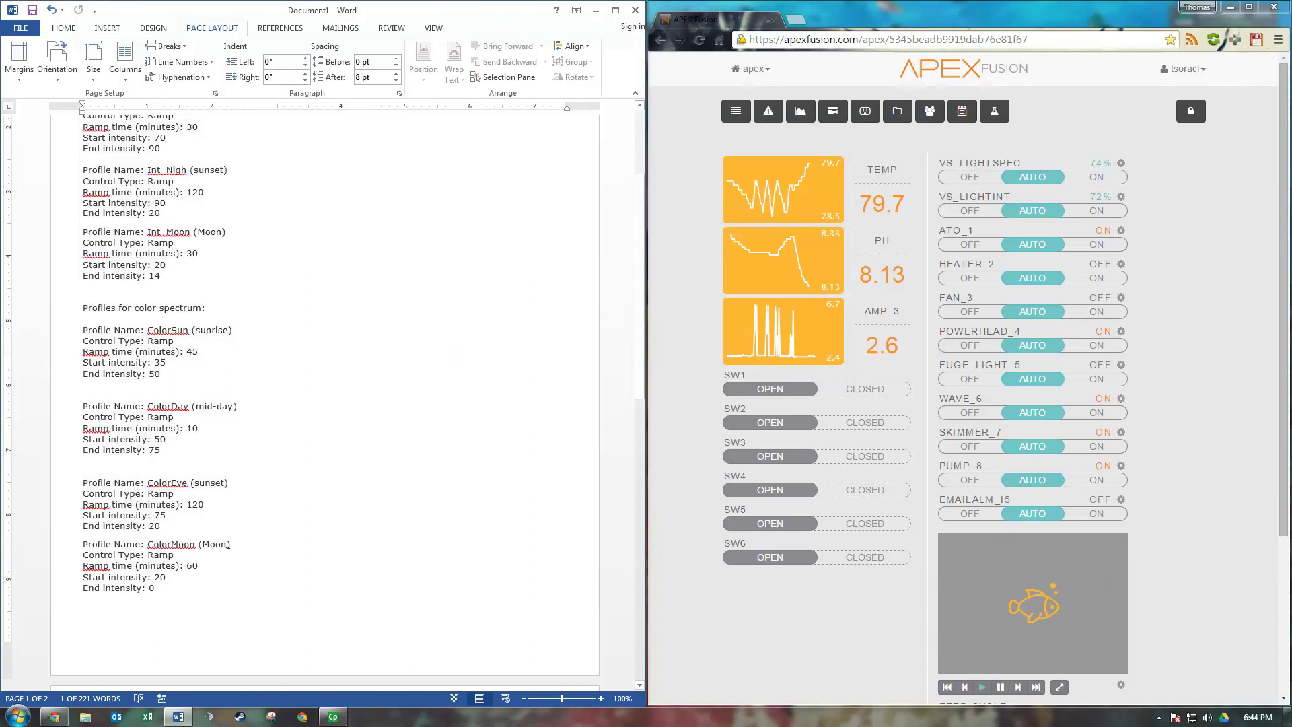
scroll(456, 355, up, 5)
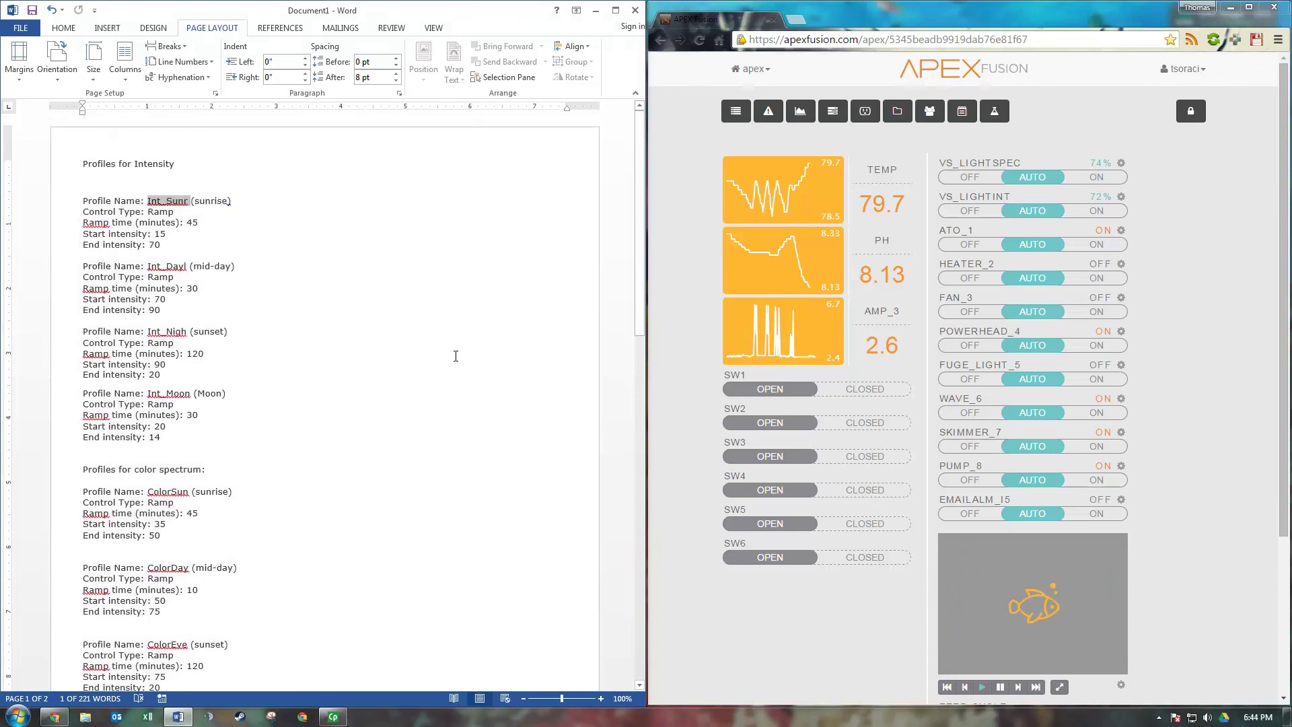
scroll(455, 355, down, 2)
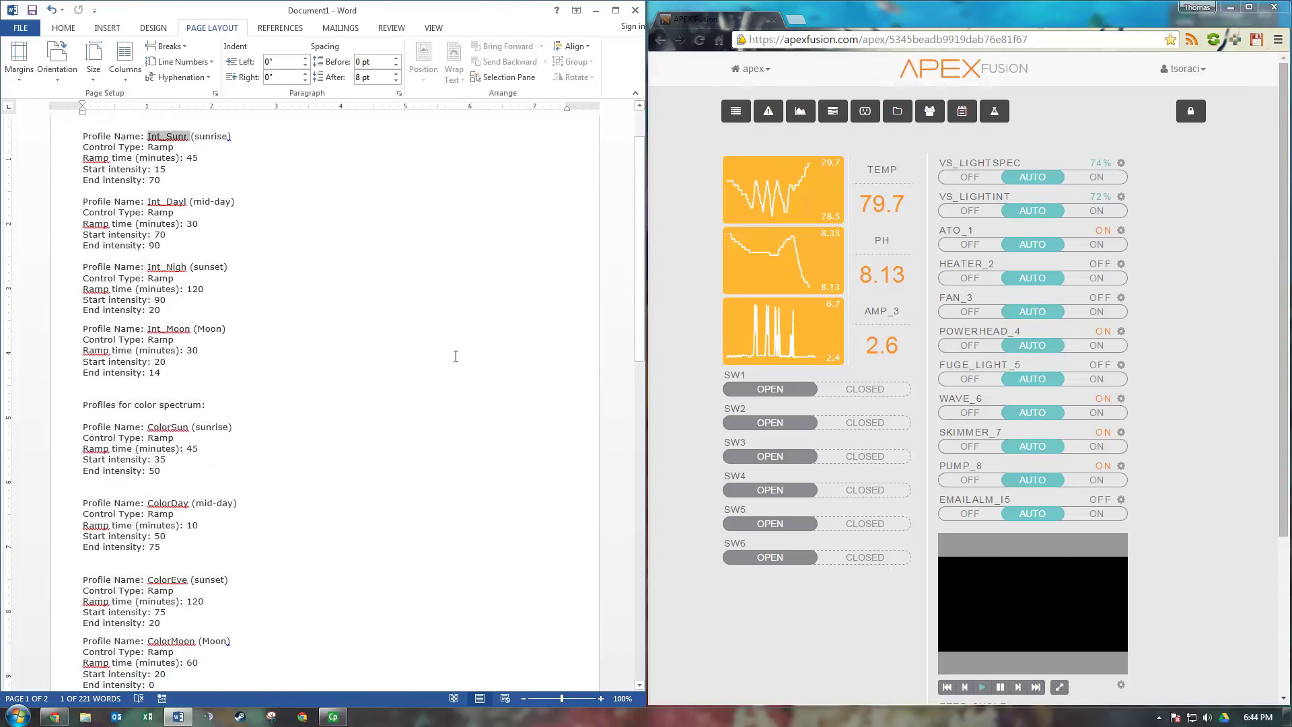
scroll(456, 356, down, 13)
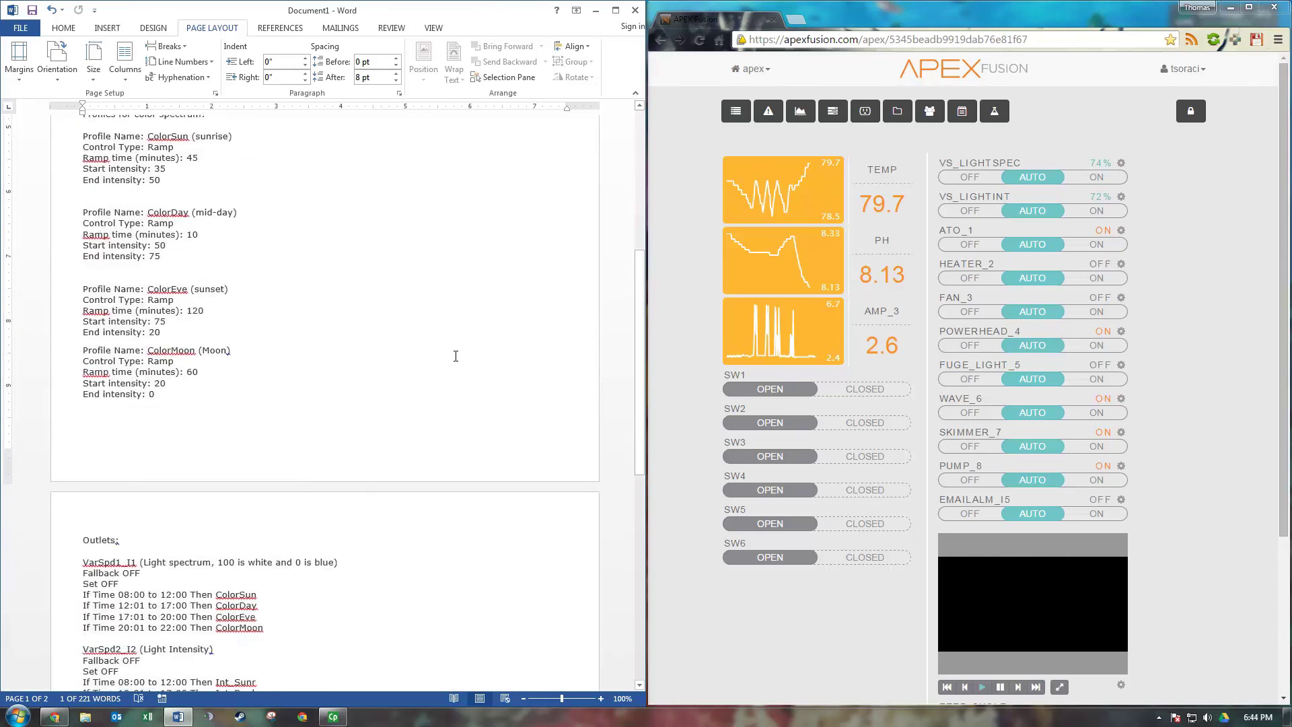
drag(638, 344, 630, 131)
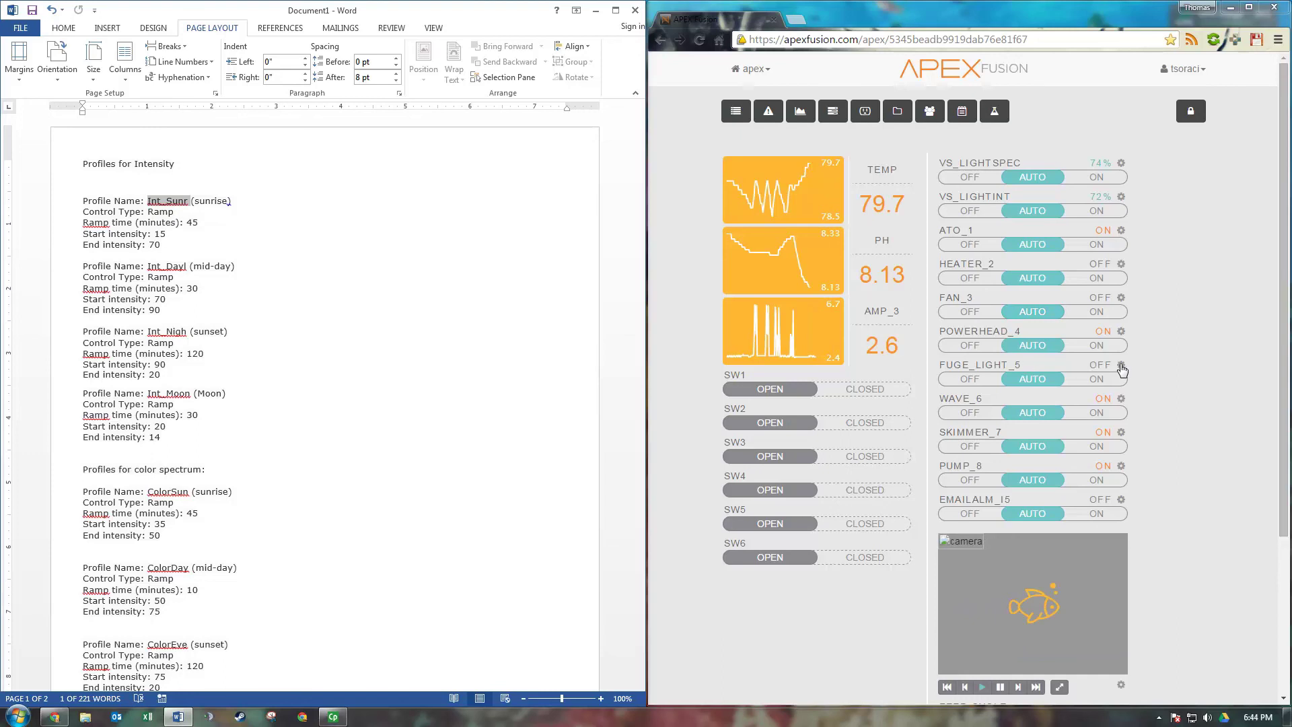
- Open Fuge_Light_5's configuration to view its 22:00–07:00 ON program
click(1121, 365)
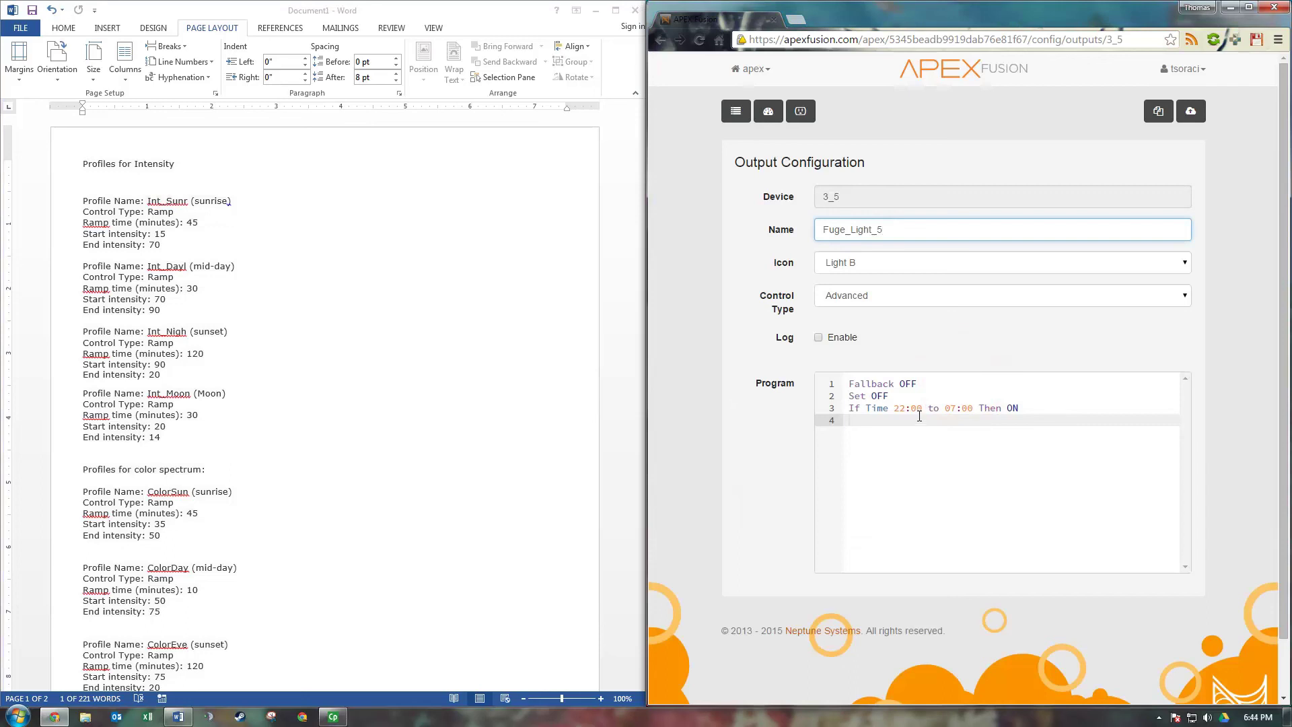
click(1038, 408)
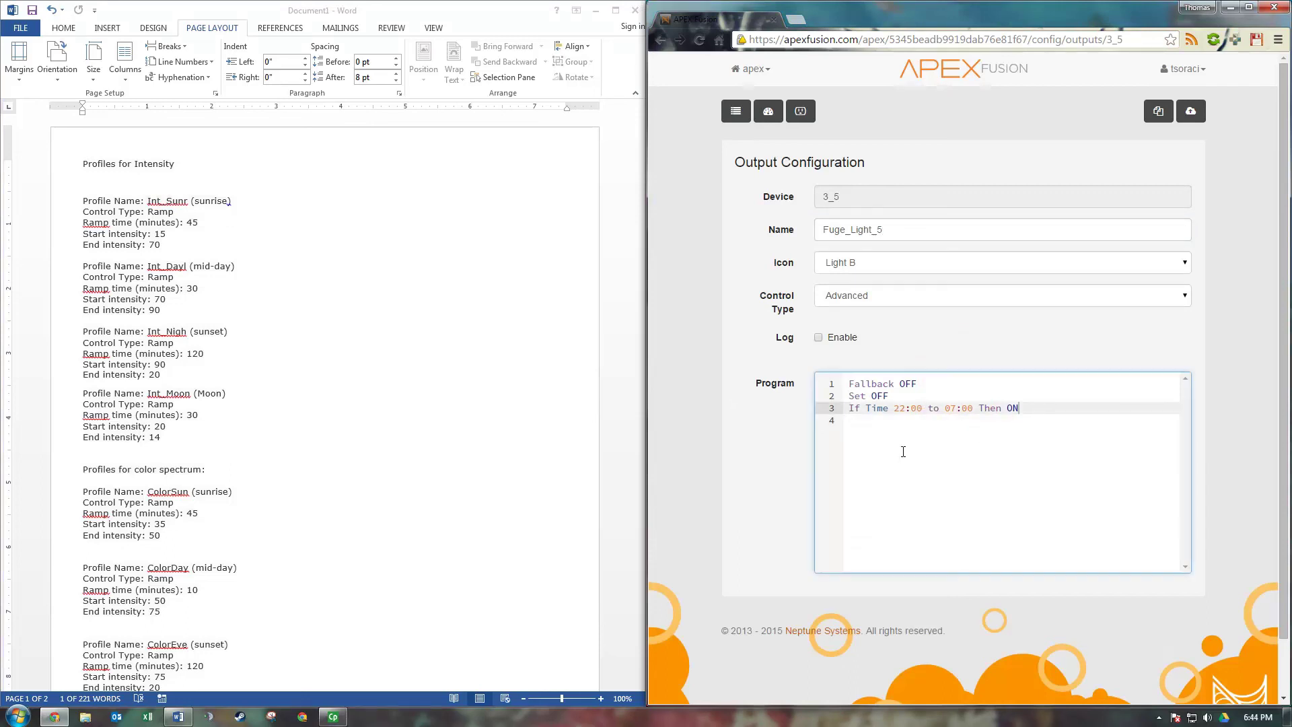
- Go back to the Apex dashboard with Fuge_Light_5 OFF on AUTO, then review the Word profile notes
click(767, 112)
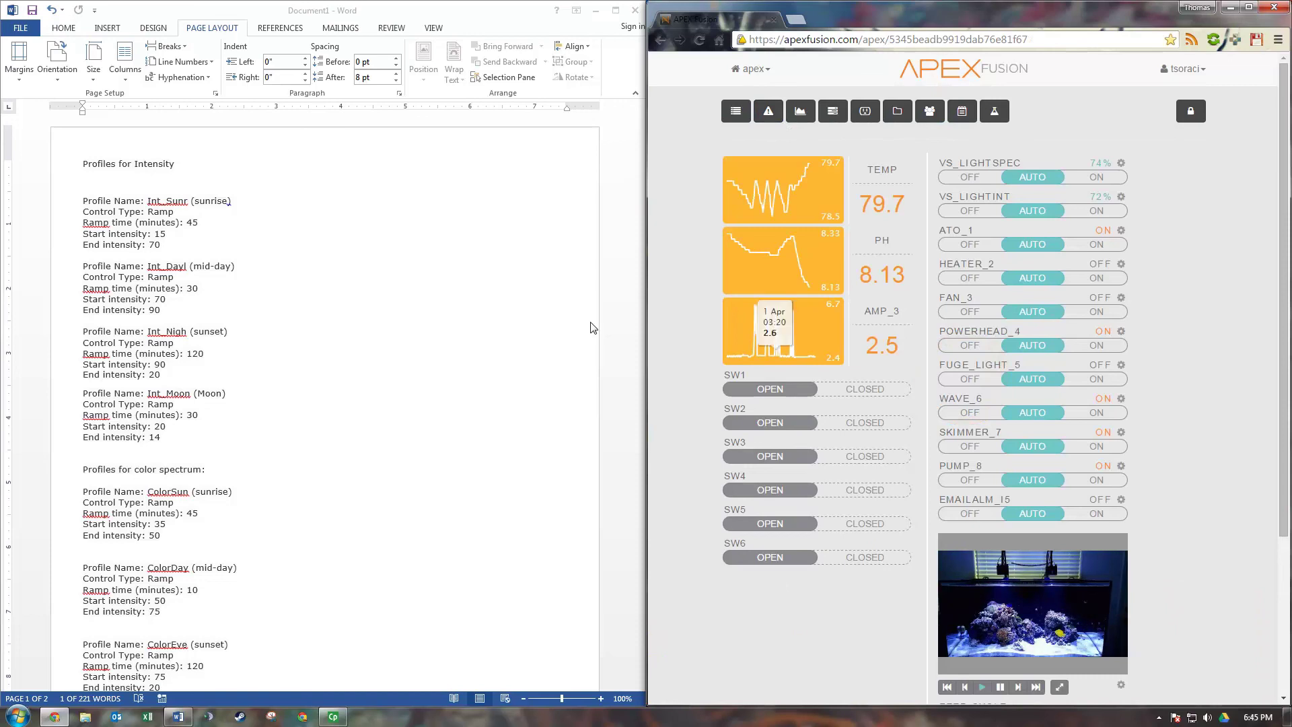
click(269, 194)
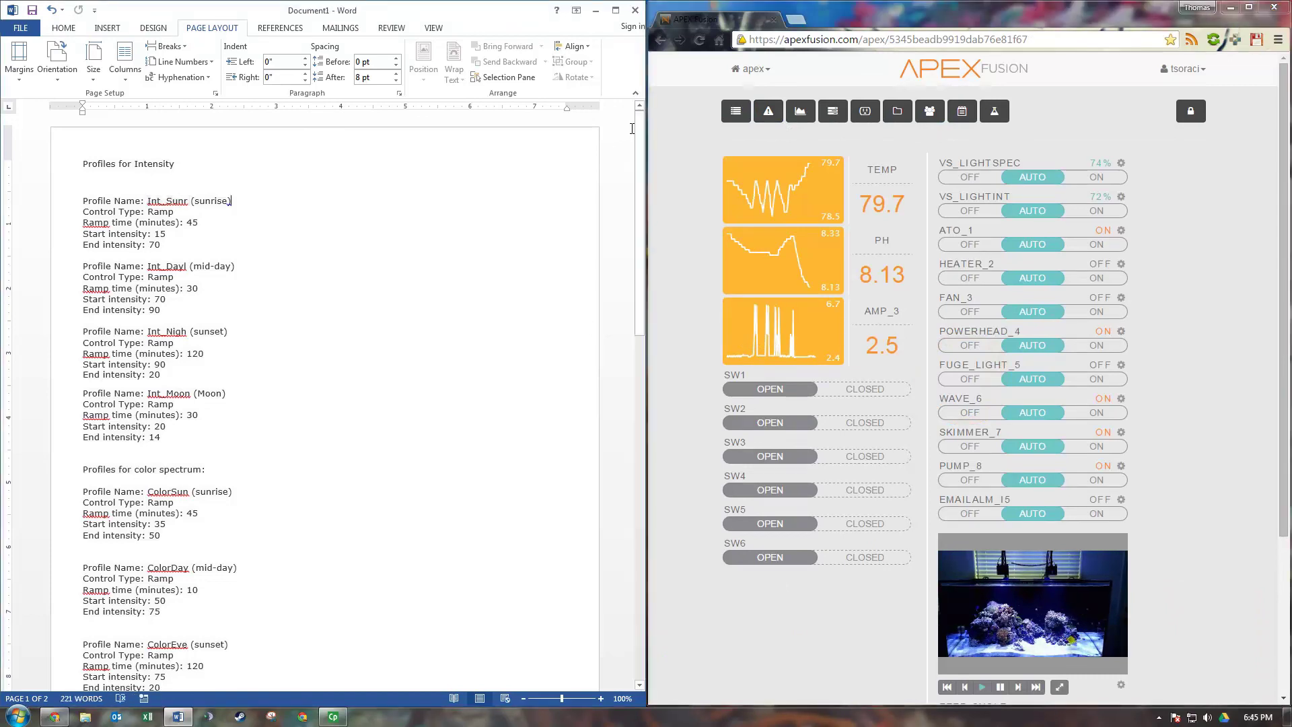
drag(636, 128, 341, 226)
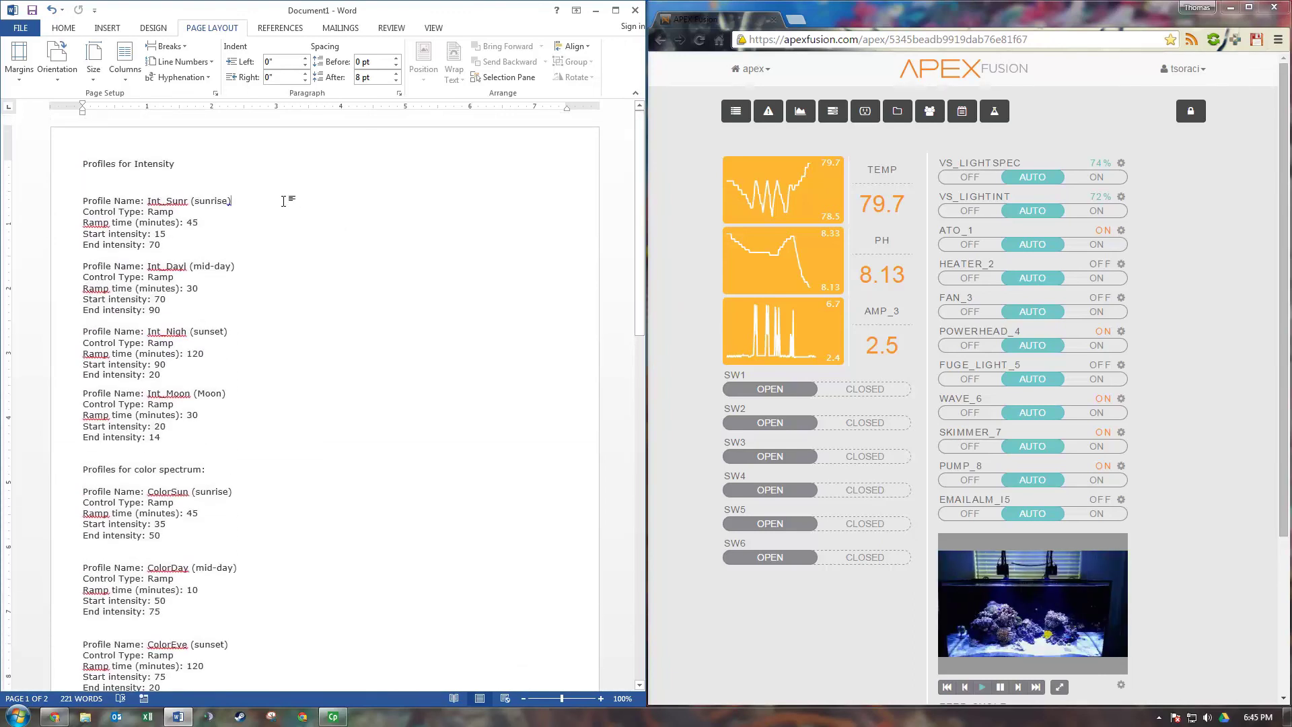
scroll(560, 300, down, 12)
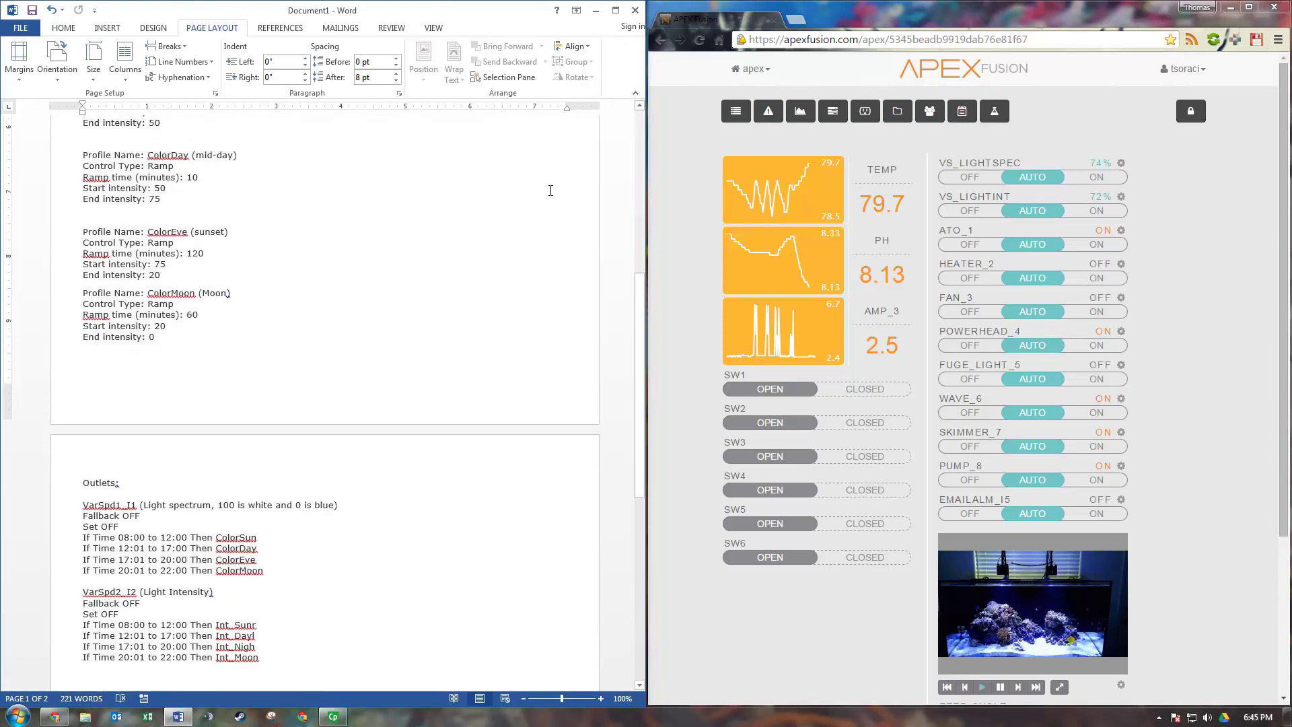
scroll(560, 301, up, 11)
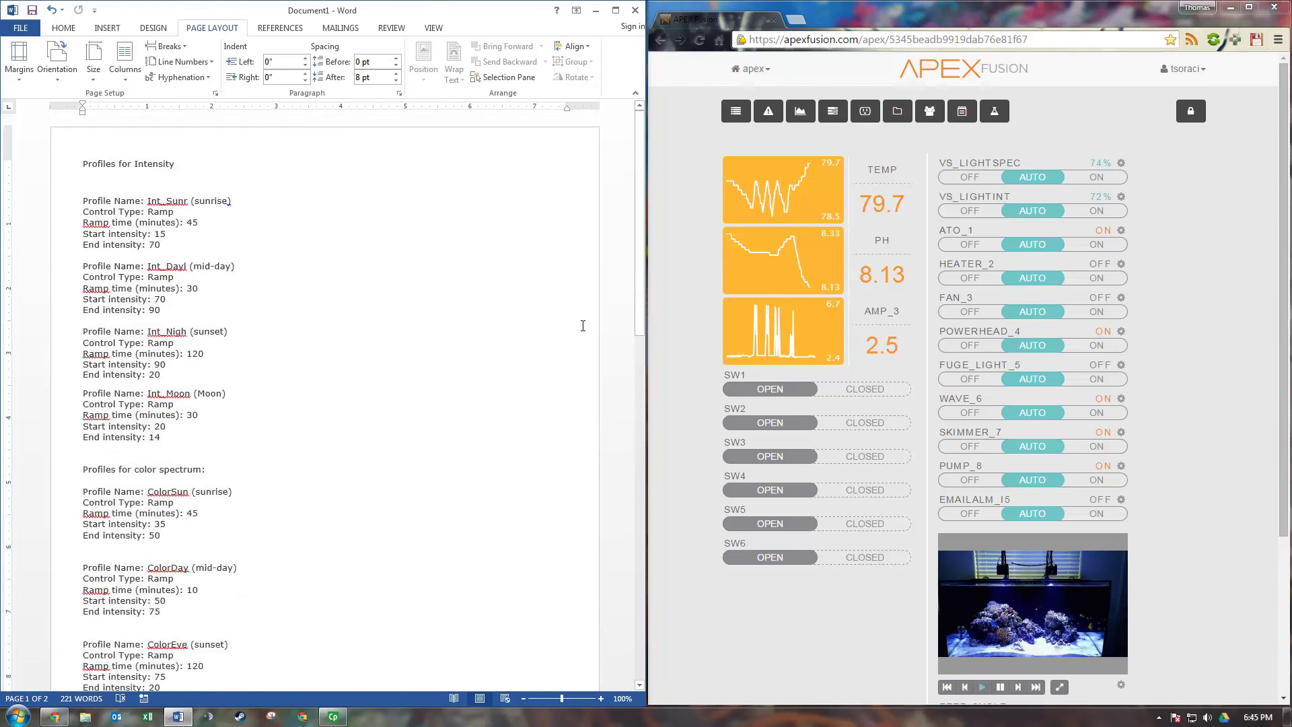